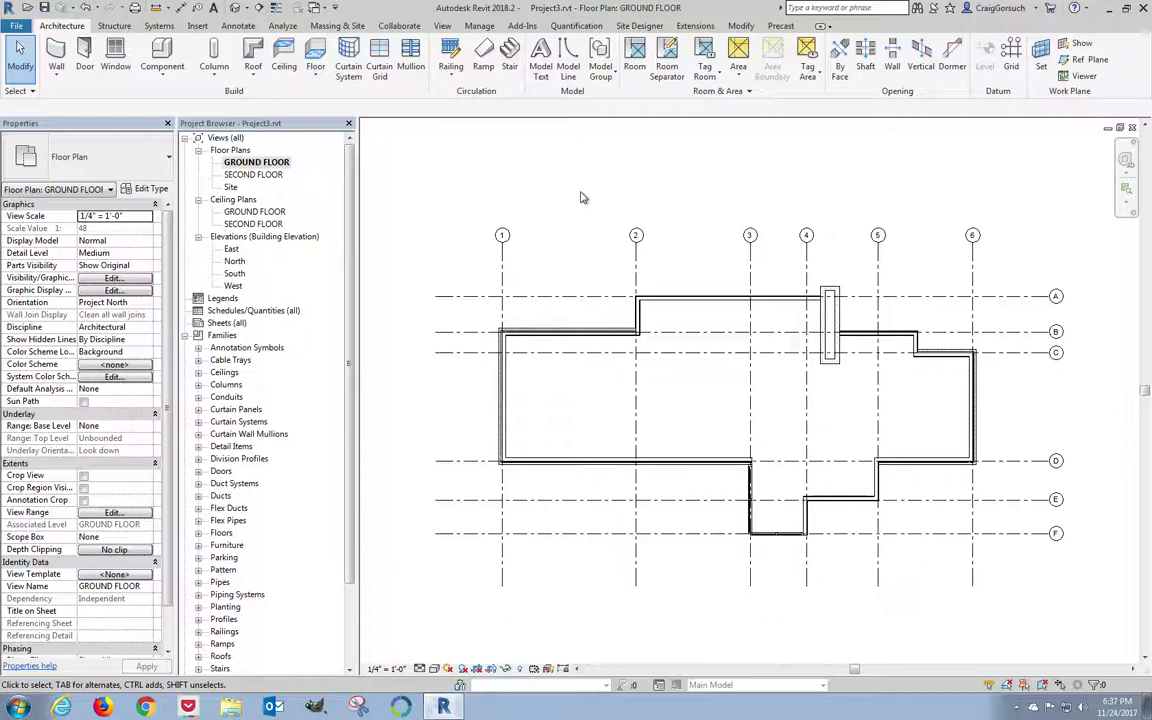
- Open the GROUND FLOOR plan, showing exterior walls along grid lines 1–6 and A–F
{"action": "left_click", "coordinate": [245, 161]}
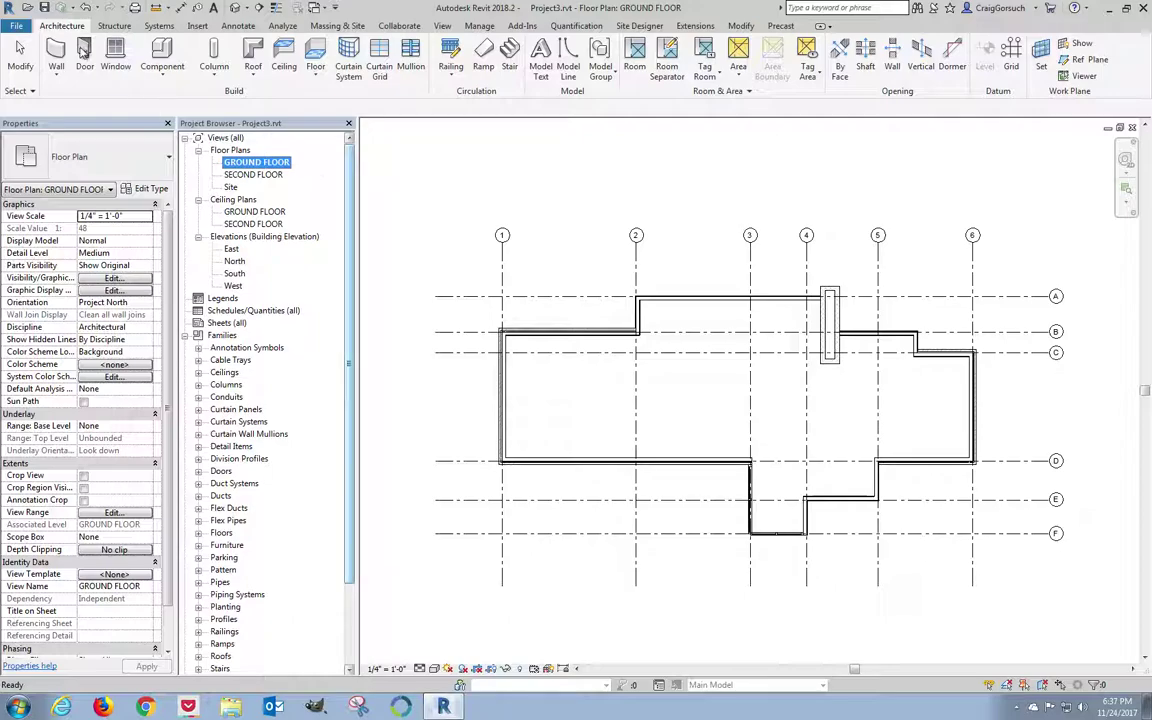
- Start a floor boundary sketch and review the floor types, keeping Generic - 12"
{"action": "left_click", "coordinate": [314, 52]}
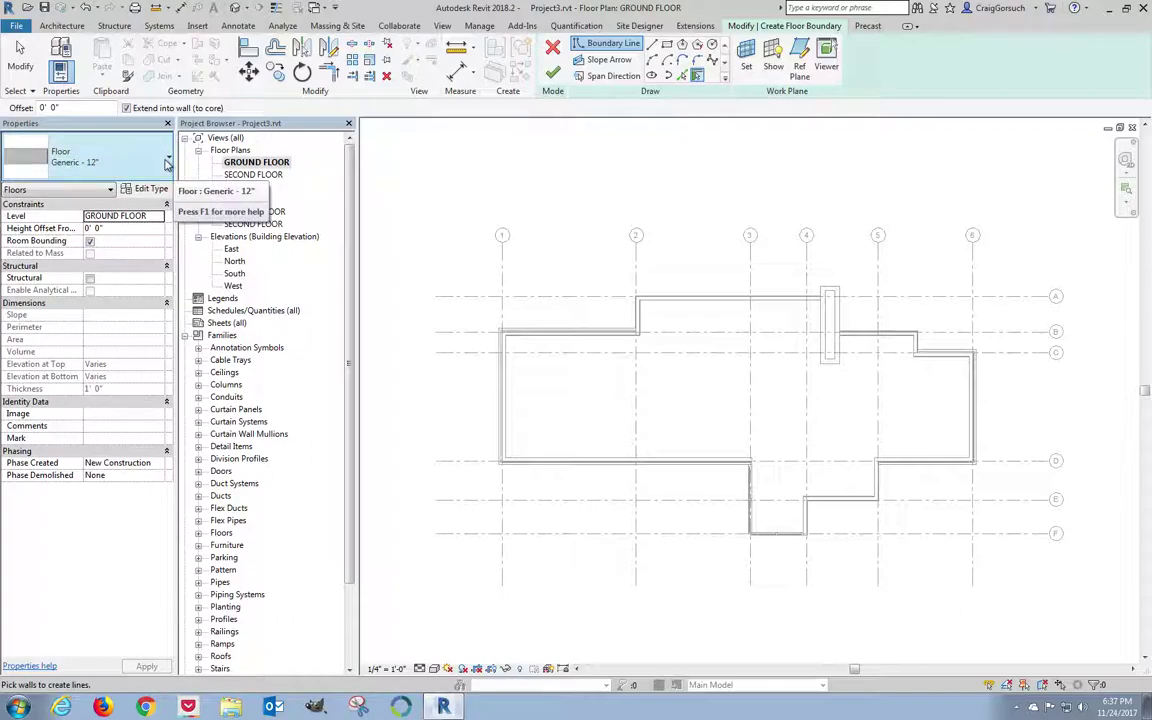
{"action": "left_click", "coordinate": [168, 163]}
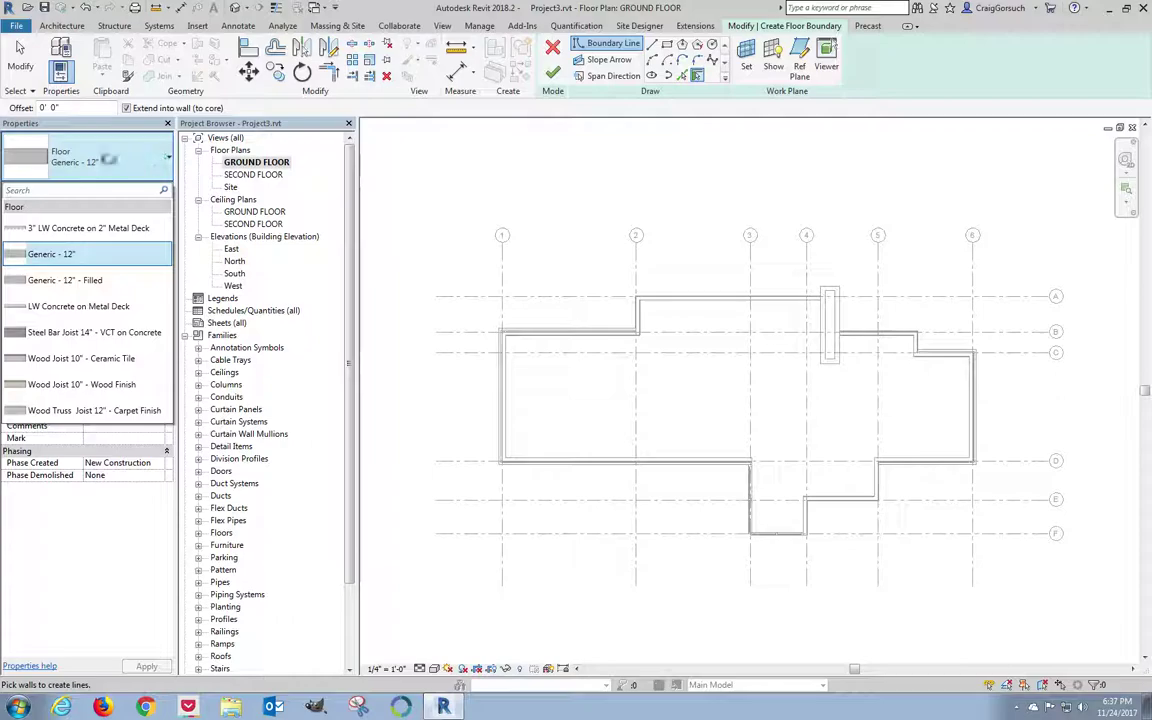
{"action": "left_click", "coordinate": [133, 162]}
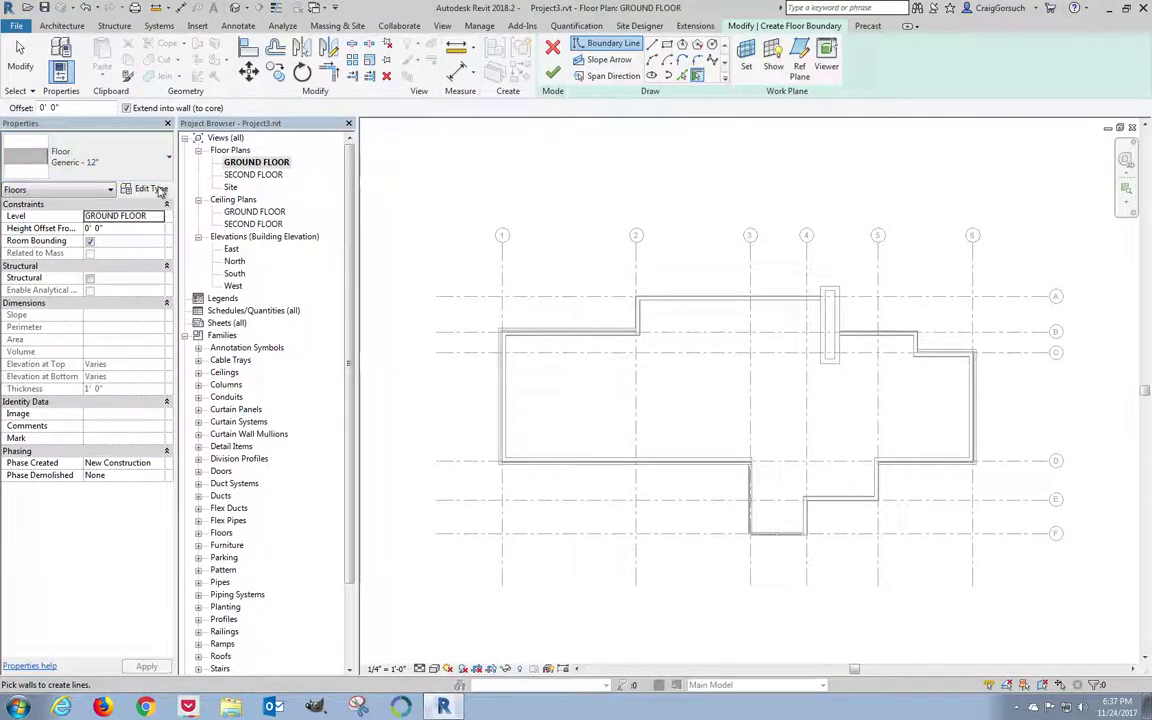
- Duplicate the floor type as a new type named 4" Concrete Slab
{"action": "left_click", "coordinate": [157, 191]}
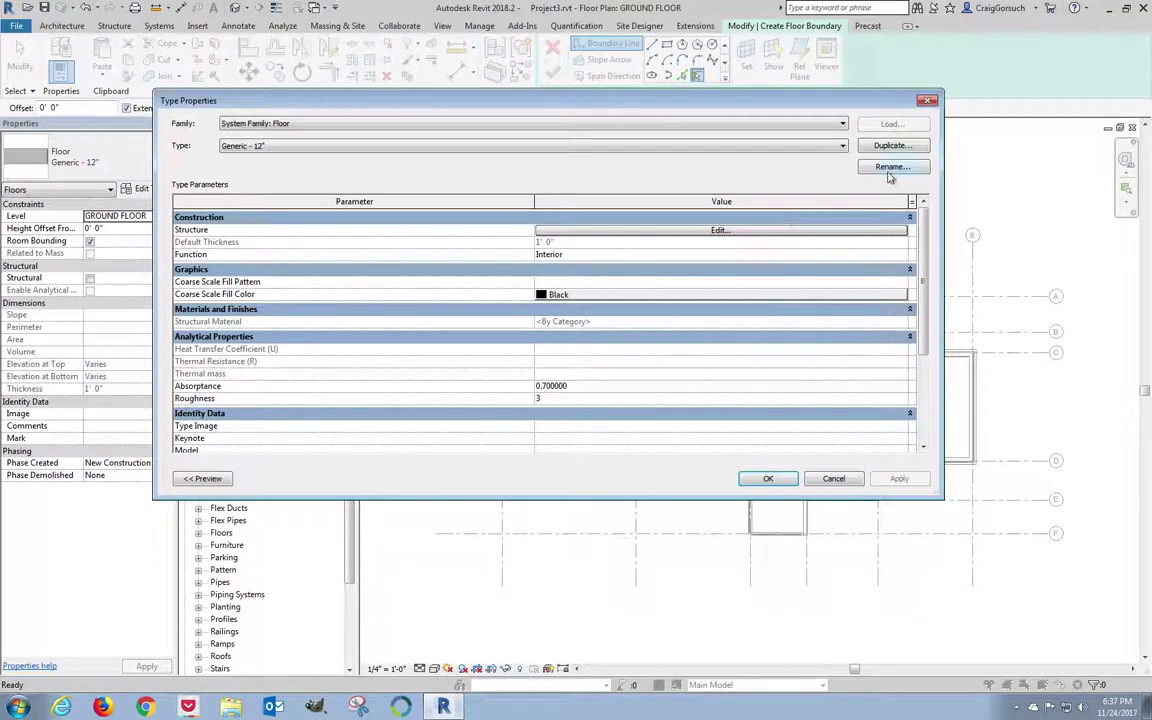
{"action": "left_click", "coordinate": [893, 146]}
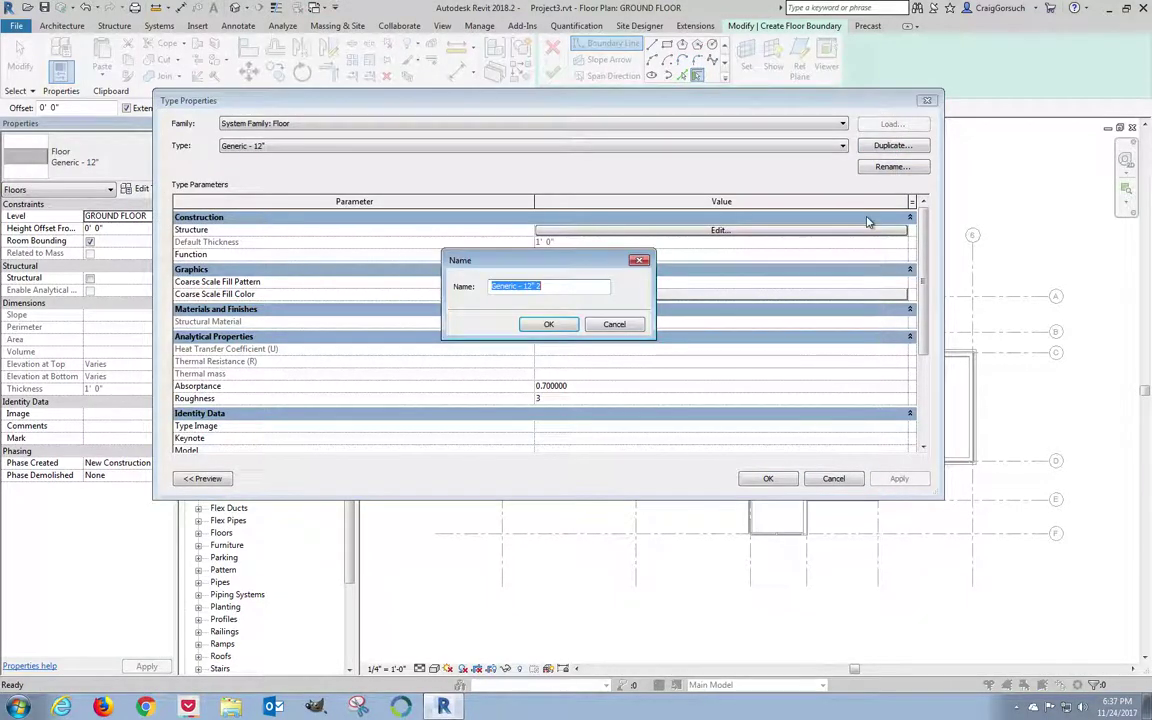
{"action": "type", "text": "4\""}
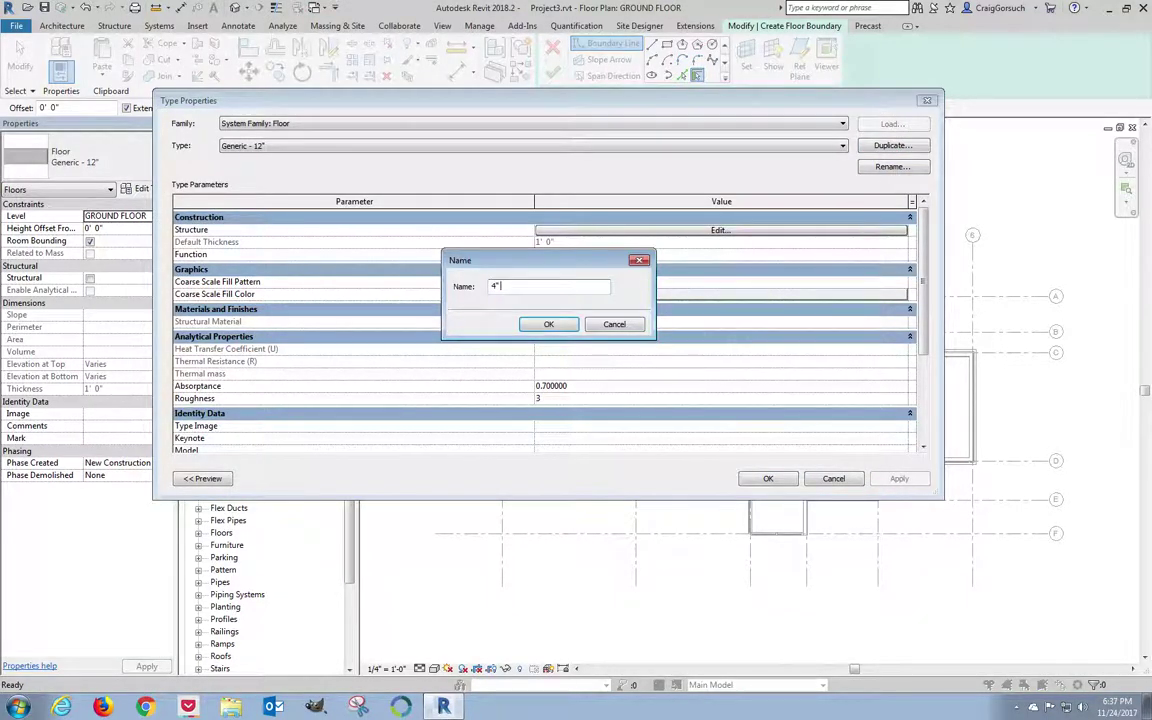
{"action": "type", "text": " Concrete Slab"}
{"action": "key", "text": "Return"}
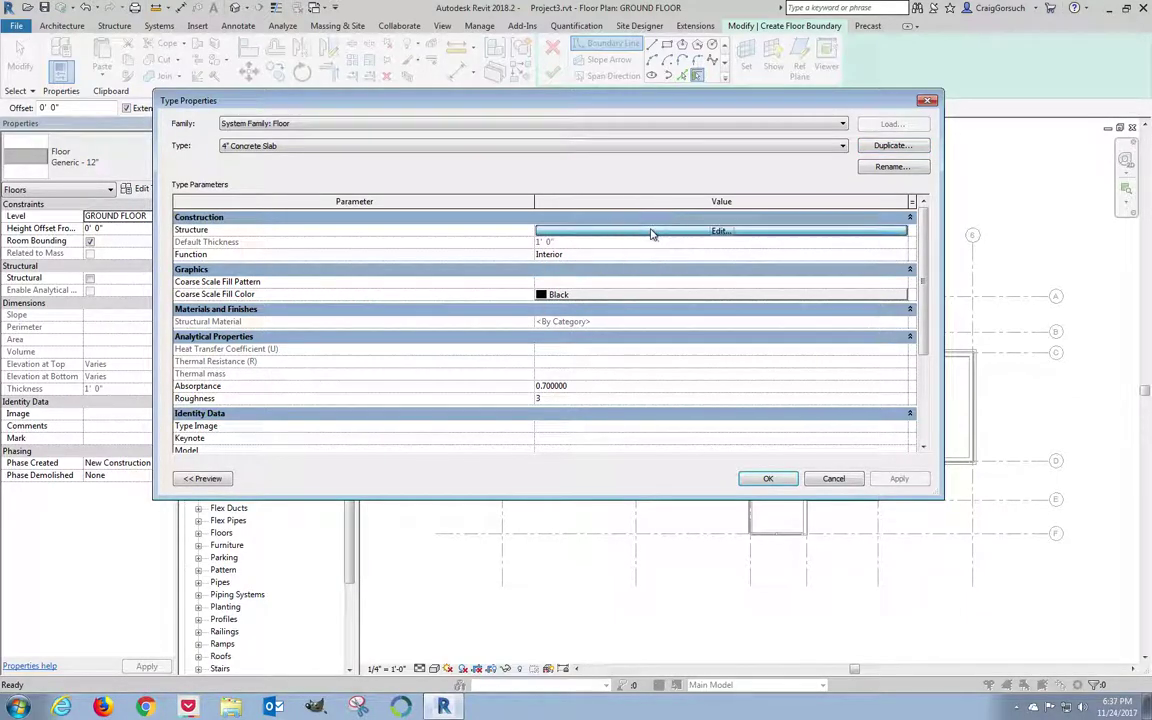
- Open the type's layer structure and the Material Browser for the Structure layer
{"action": "left_click", "coordinate": [651, 232]}
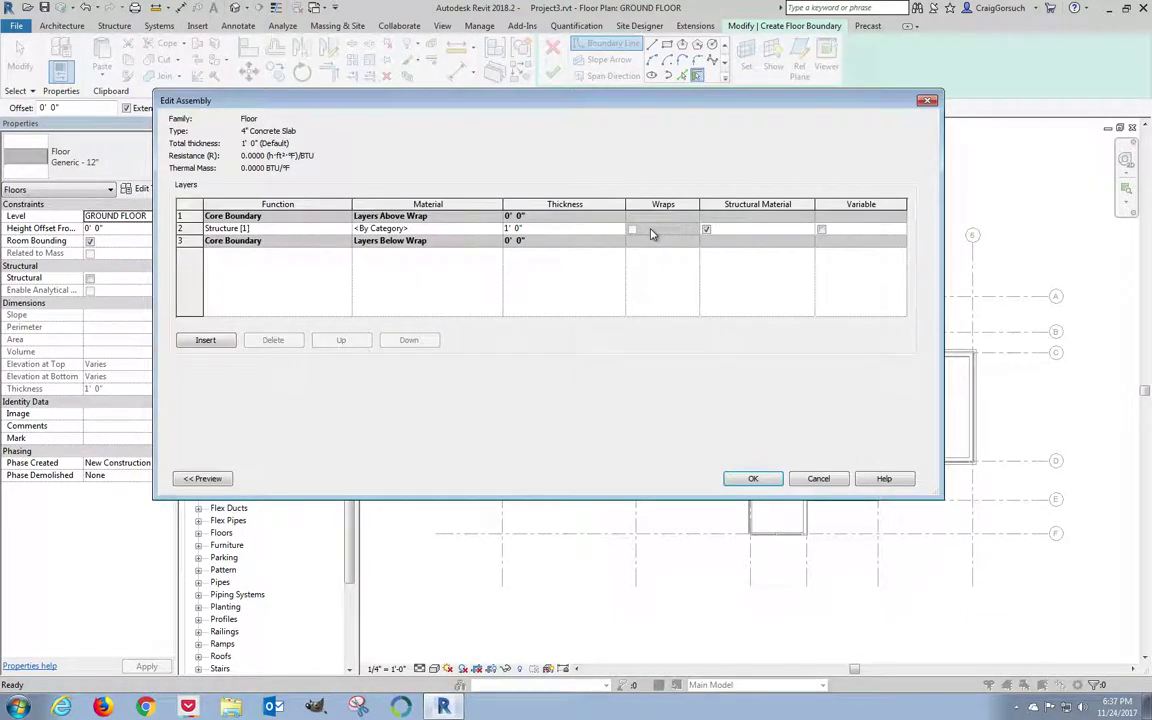
{"action": "left_click", "coordinate": [434, 230]}
{"action": "left_click", "coordinate": [497, 229]}
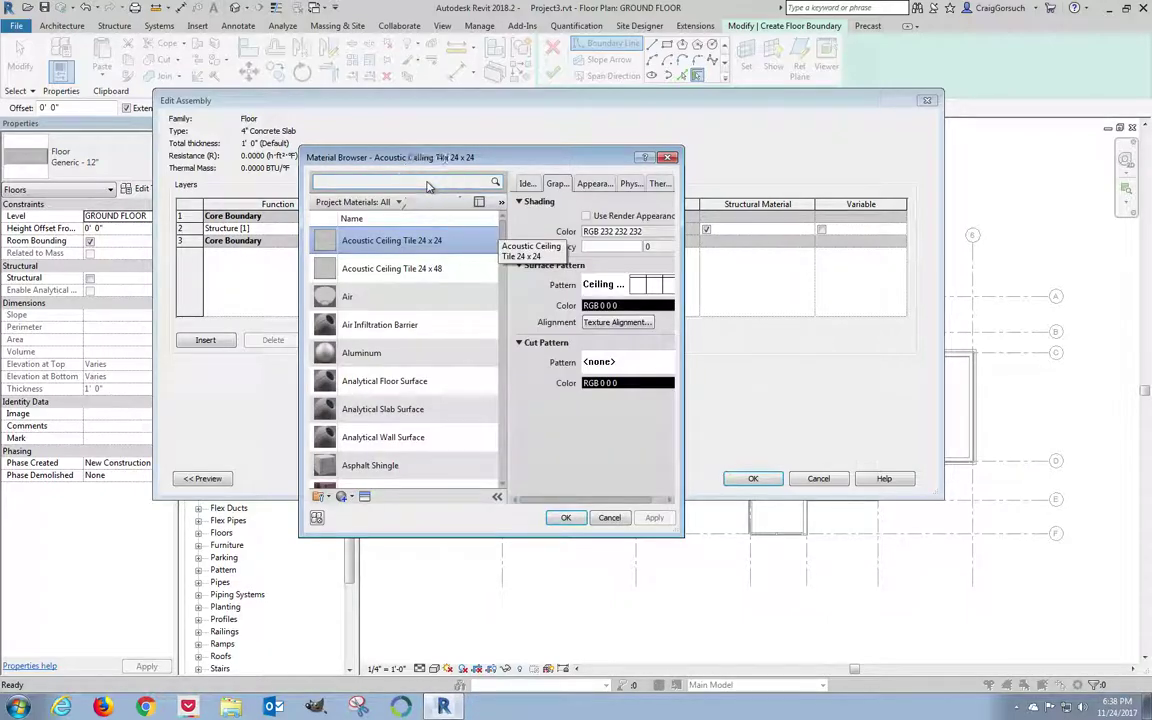
- Assign Concrete, Cast-in-Place gray to the Structure layer with a grey RGB 128 128 128 surface pattern
{"action": "type", "text": "conc"}
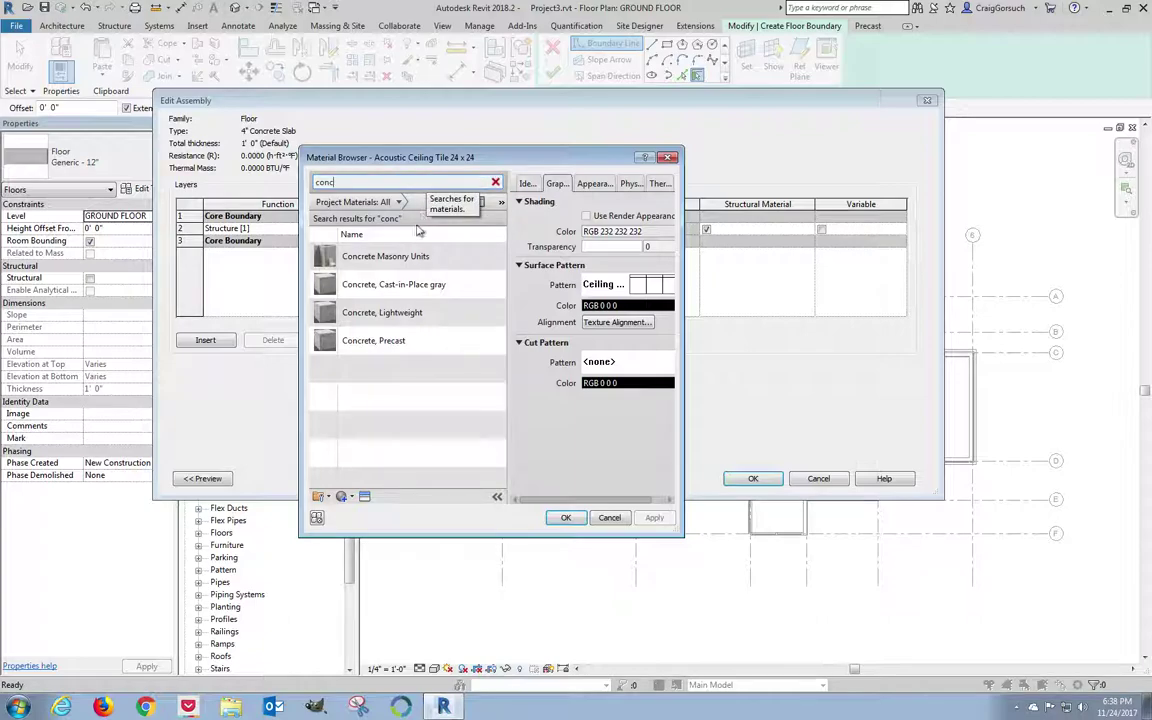
{"action": "left_click", "coordinate": [394, 286]}
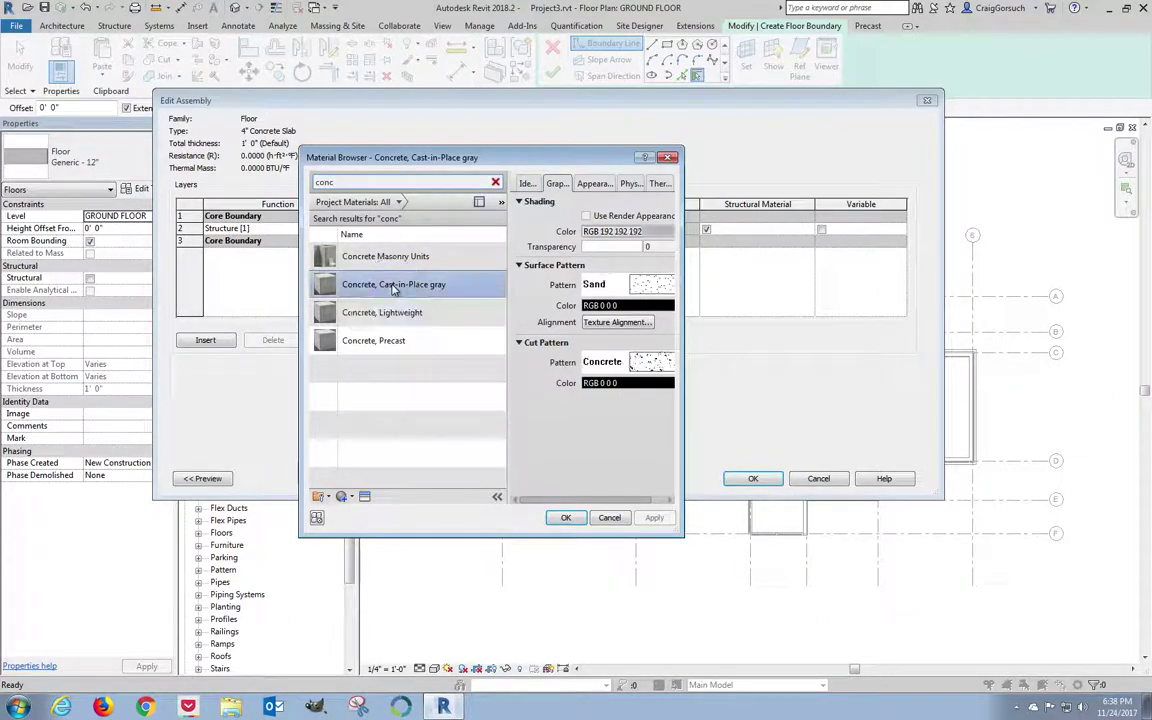
{"action": "left_click", "coordinate": [555, 266]}
{"action": "left_click", "coordinate": [553, 266]}
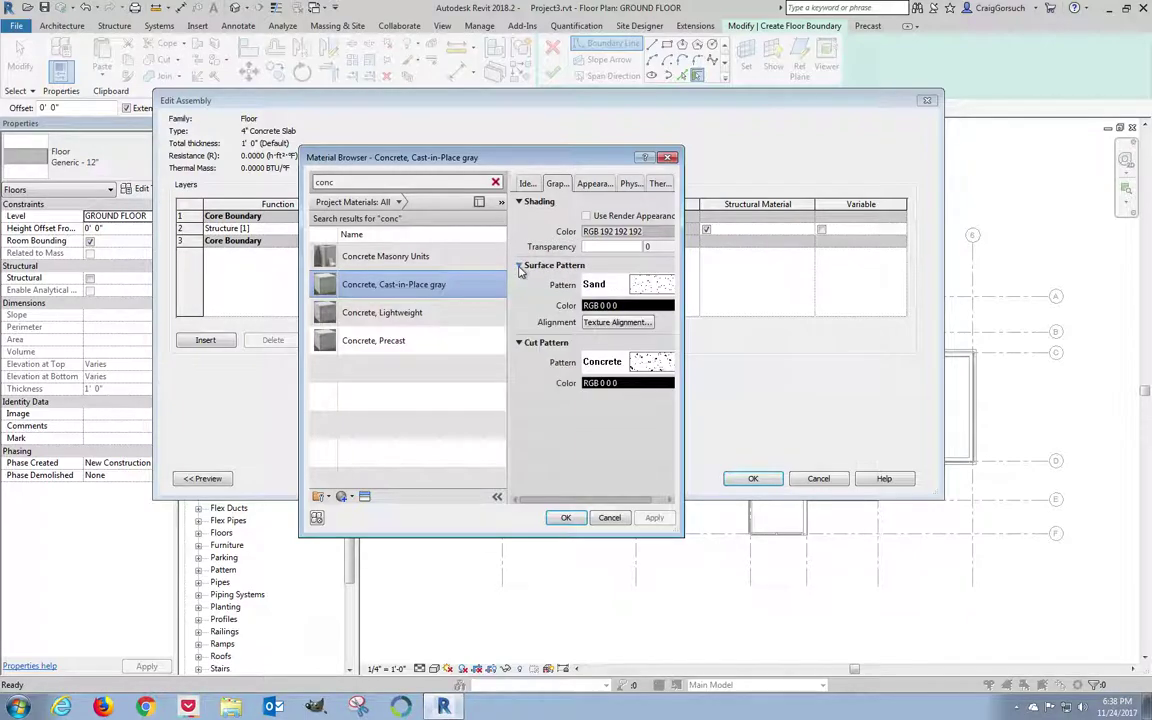
{"action": "left_click", "coordinate": [627, 307]}
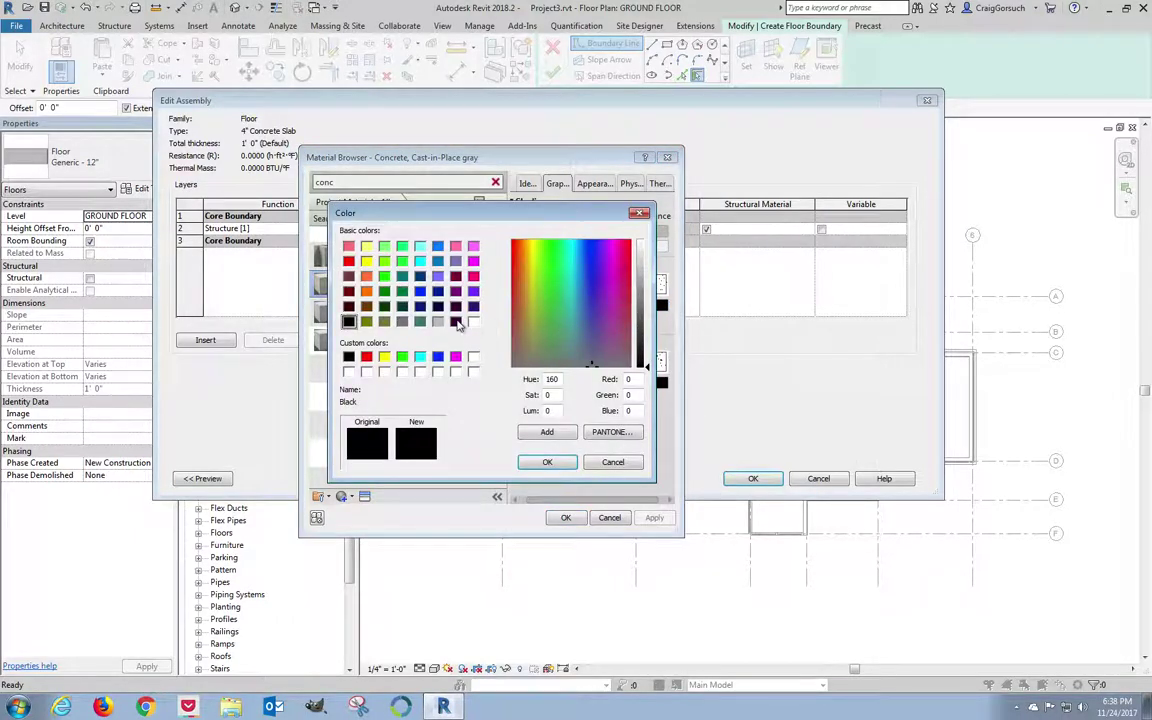
{"action": "left_click", "coordinate": [401, 322]}
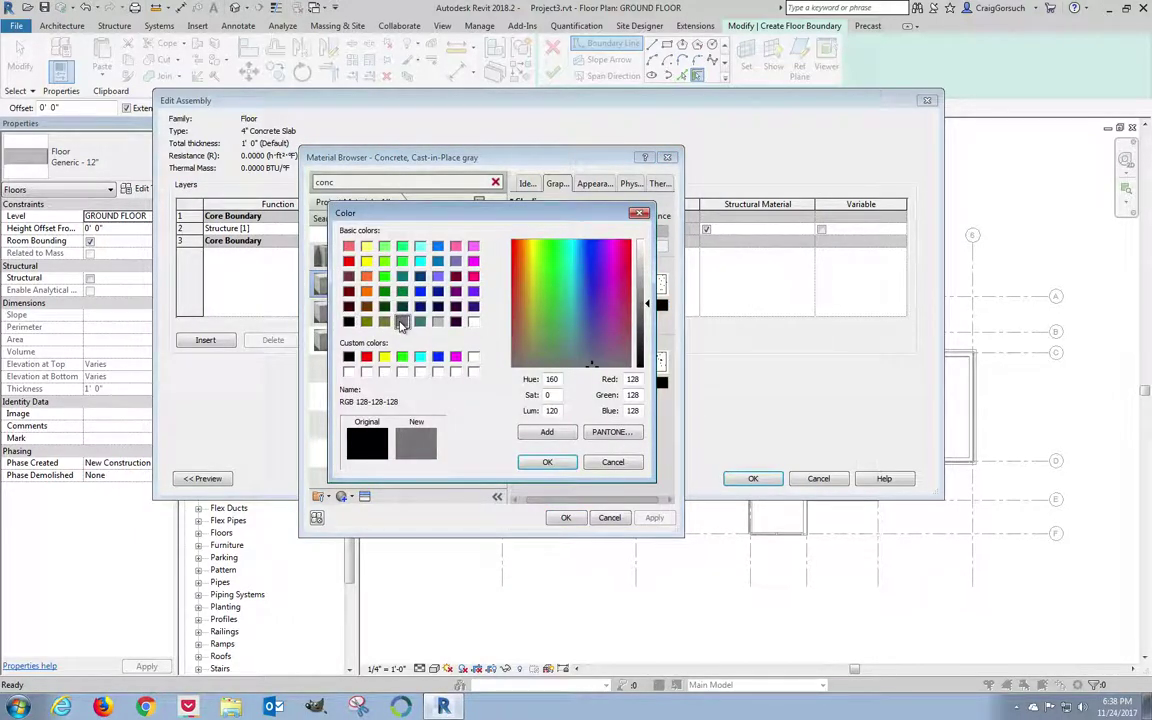
{"action": "left_click", "coordinate": [558, 465]}
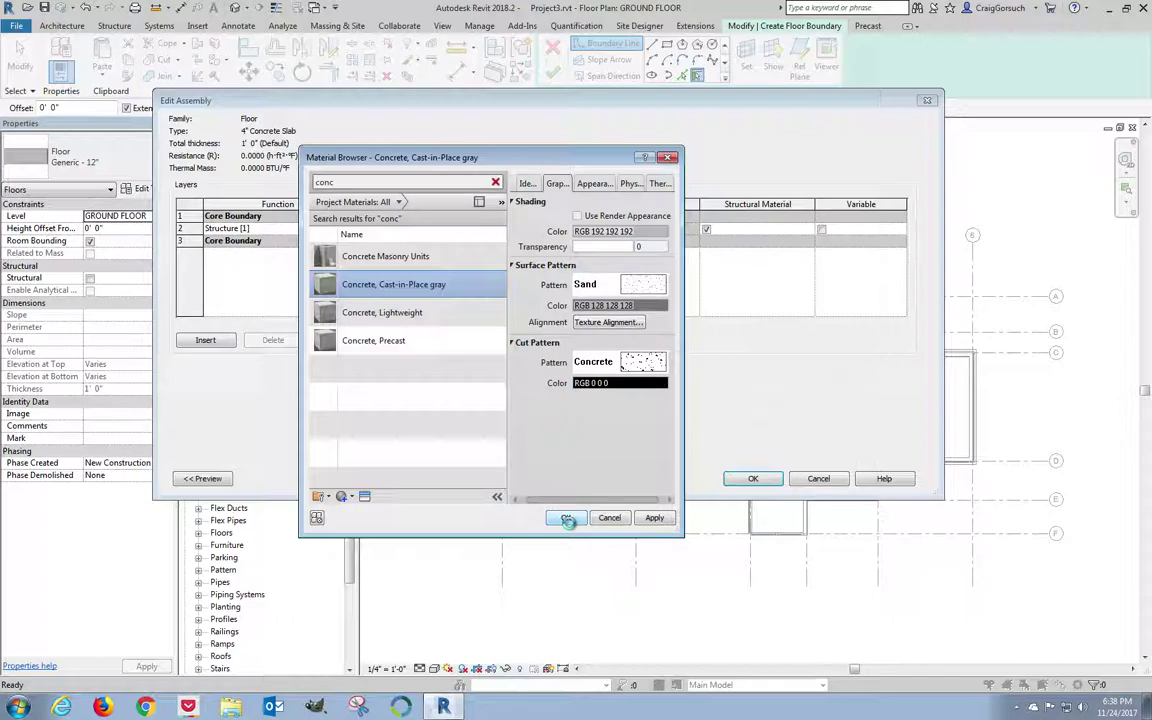
{"action": "left_click", "coordinate": [566, 518]}
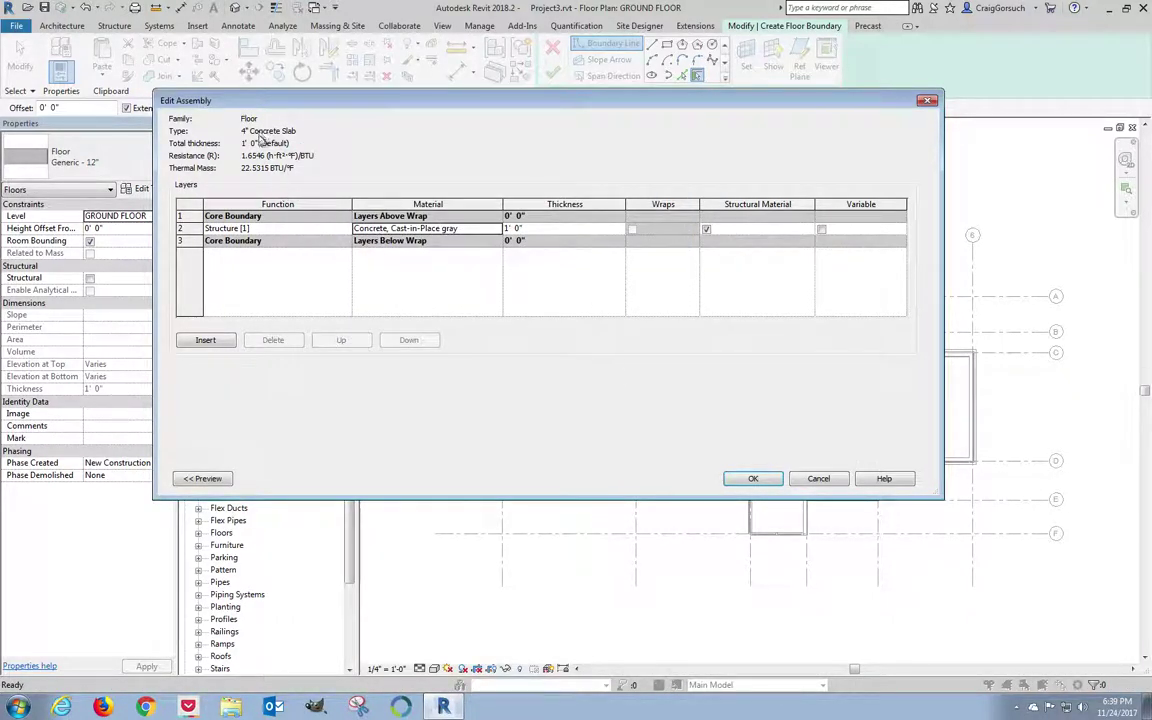
- Set the Structure layer thickness to 0' 4" (0.3334) and accept the 4" Concrete Slab type
{"action": "left_click", "coordinate": [530, 228]}
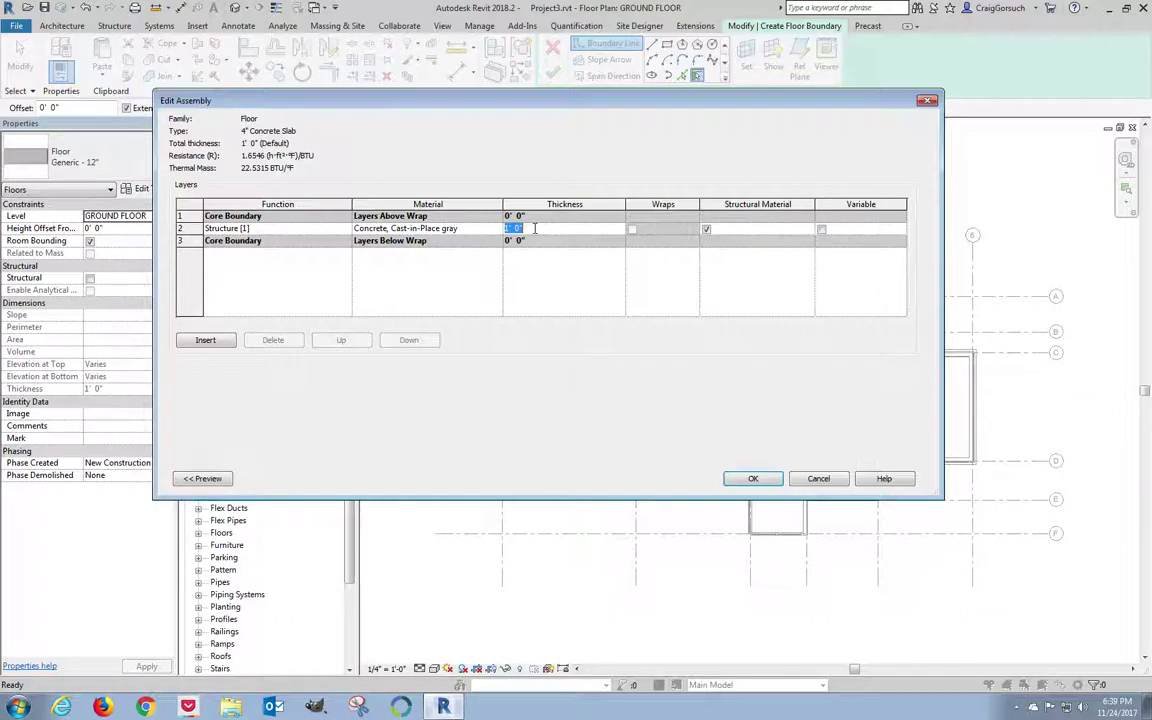
{"action": "type", "text": "0."}
{"action": "key", "text": "Tab"}
{"action": "left_click", "coordinate": [561, 227]}
{"action": "type", "text": "0."}
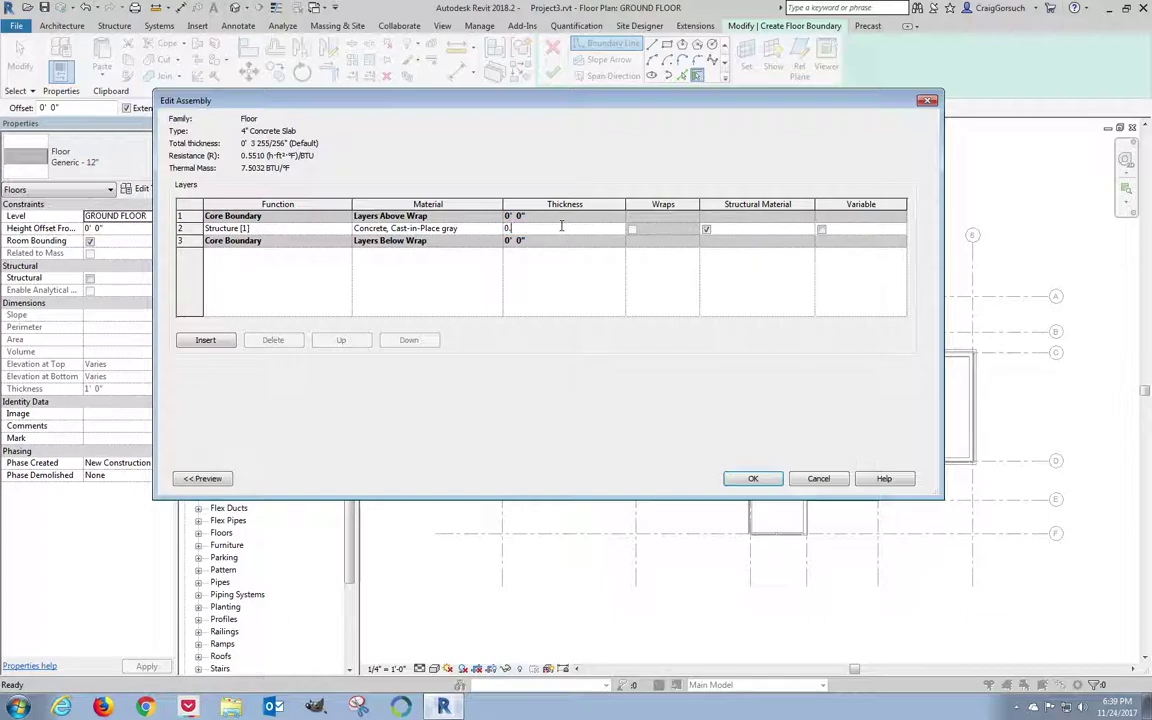
{"action": "type", "text": "3334"}
{"action": "key", "text": "Tab"}
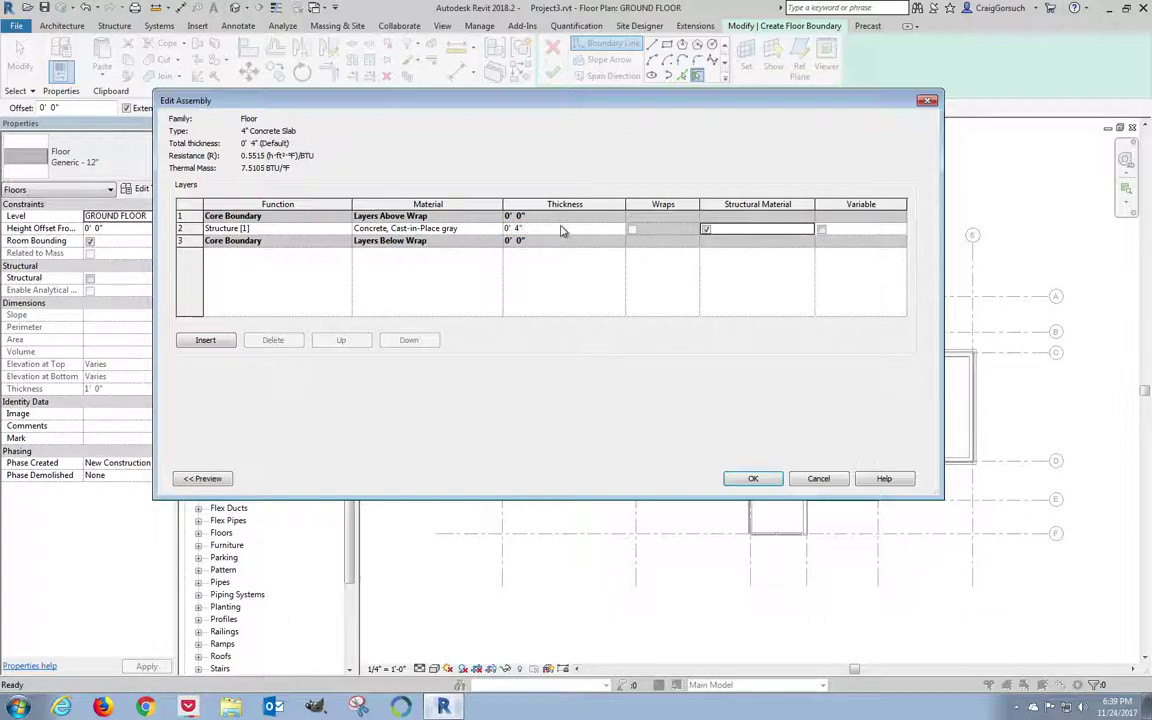
{"action": "left_click", "coordinate": [755, 479]}
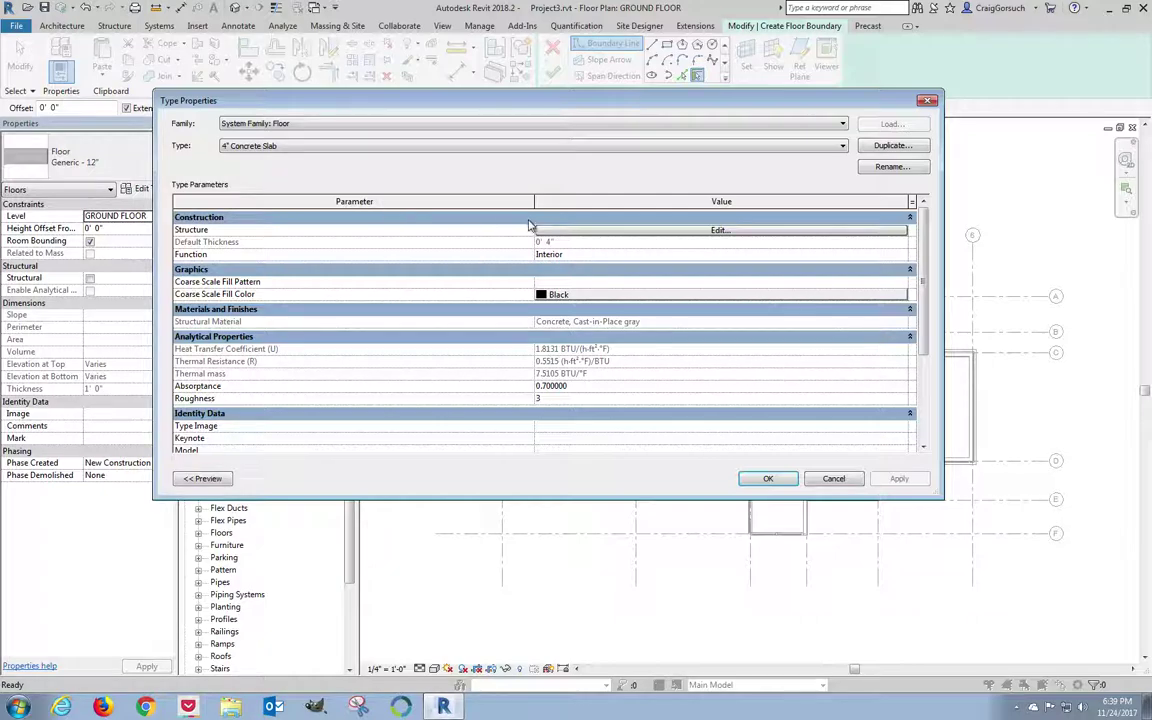
{"action": "left_click", "coordinate": [768, 478]}
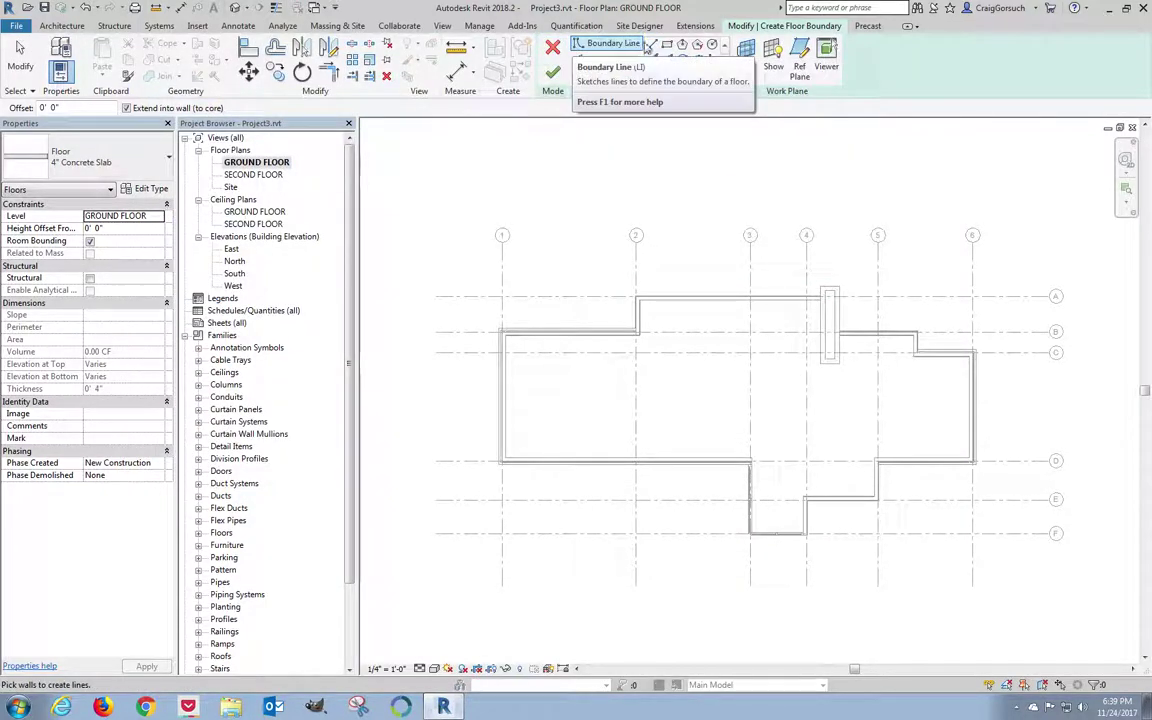
- With the Line tool, trace the boundary along the top wall and around the column
{"action": "left_click", "coordinate": [651, 46]}
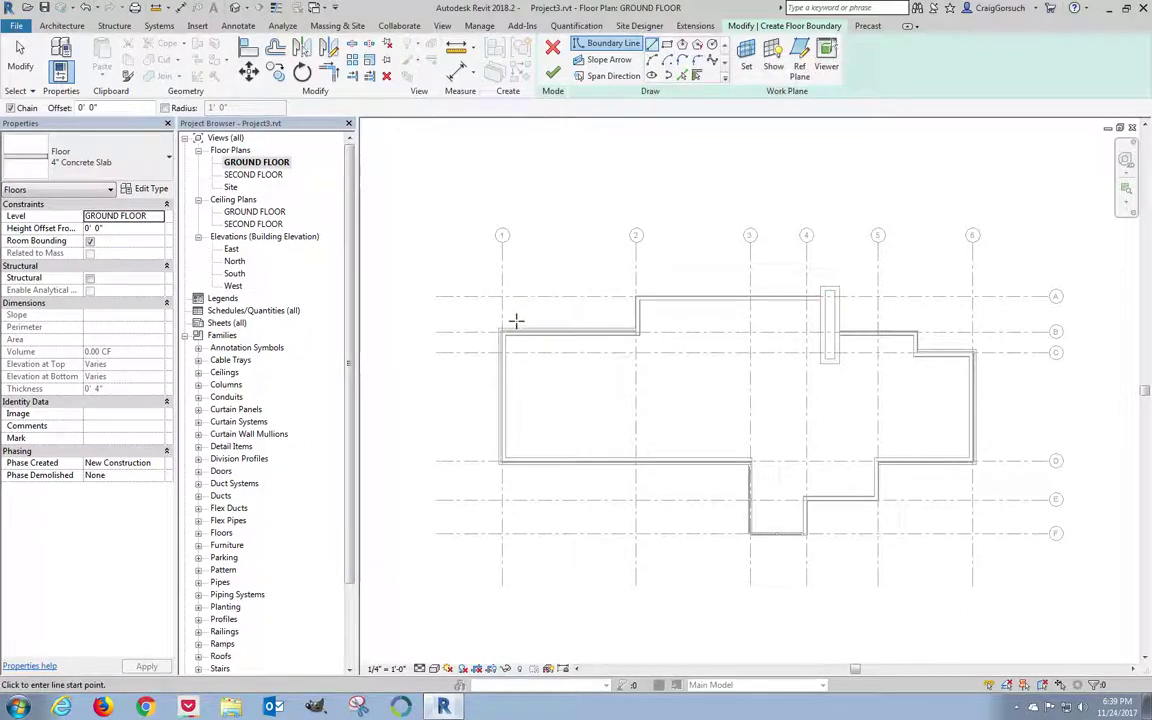
{"action": "scroll", "coordinate": [516, 321], "scroll_direction": "up", "scroll_amount": 5}
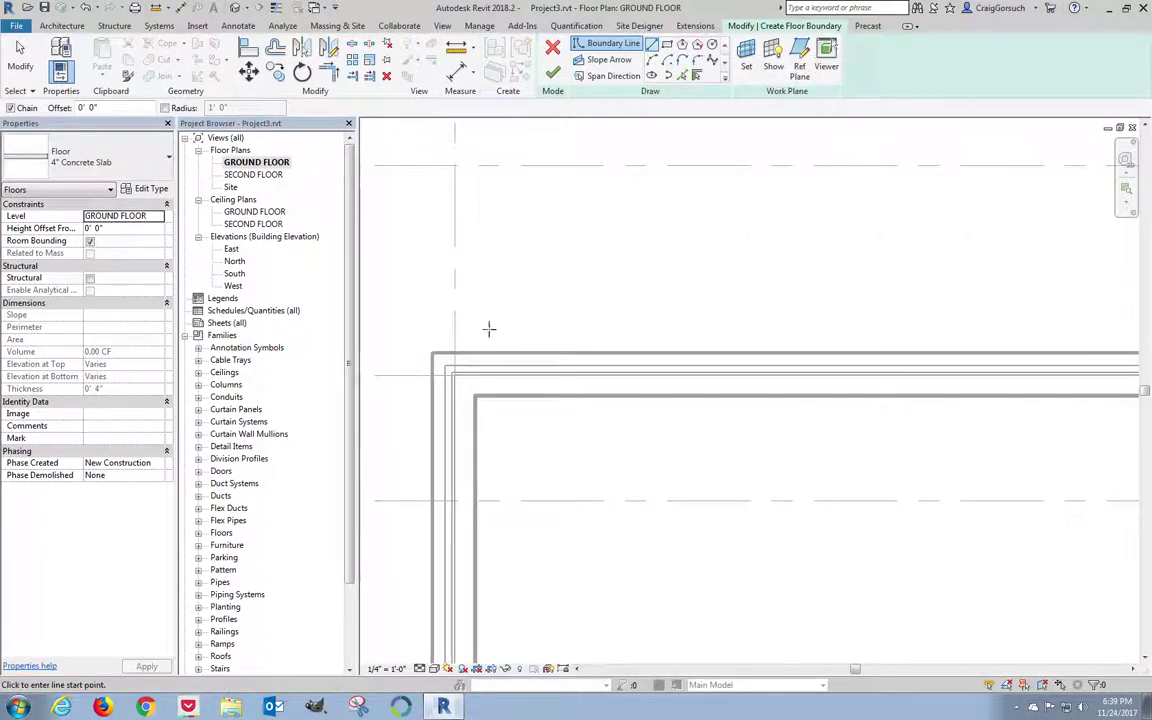
{"action": "left_click", "coordinate": [432, 352]}
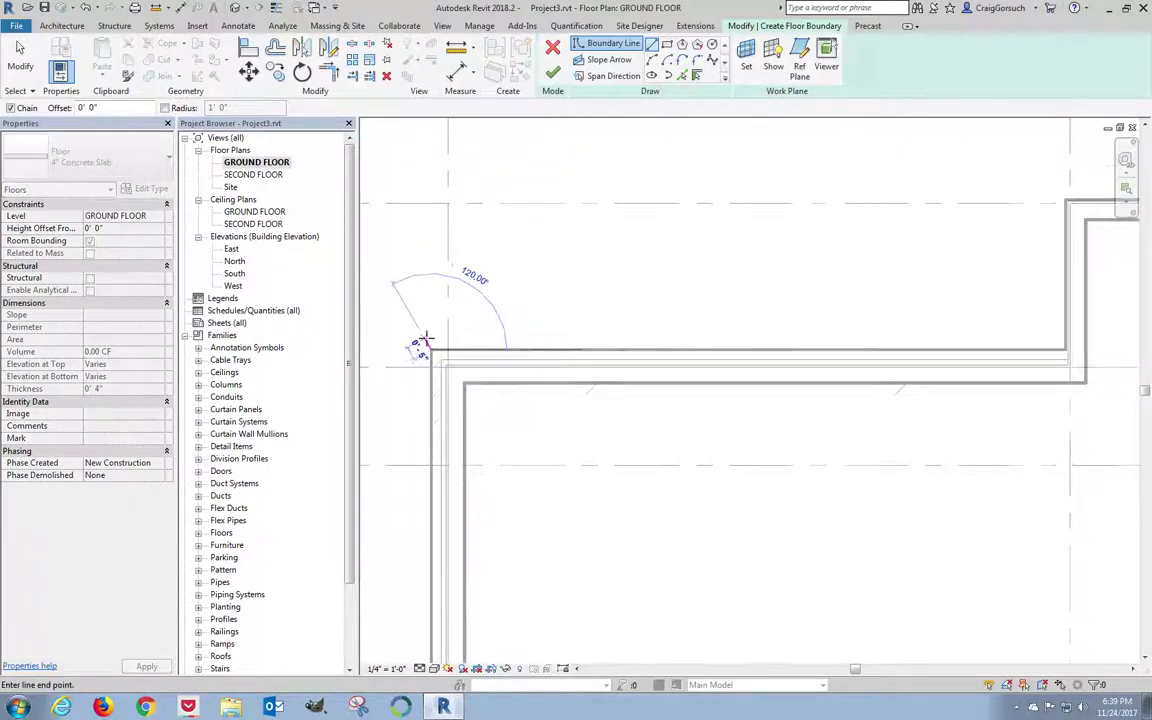
{"action": "scroll", "coordinate": [428, 345], "scroll_direction": "down", "scroll_amount": 2}
{"action": "scroll", "coordinate": [780, 343], "scroll_direction": "up", "scroll_amount": 3}
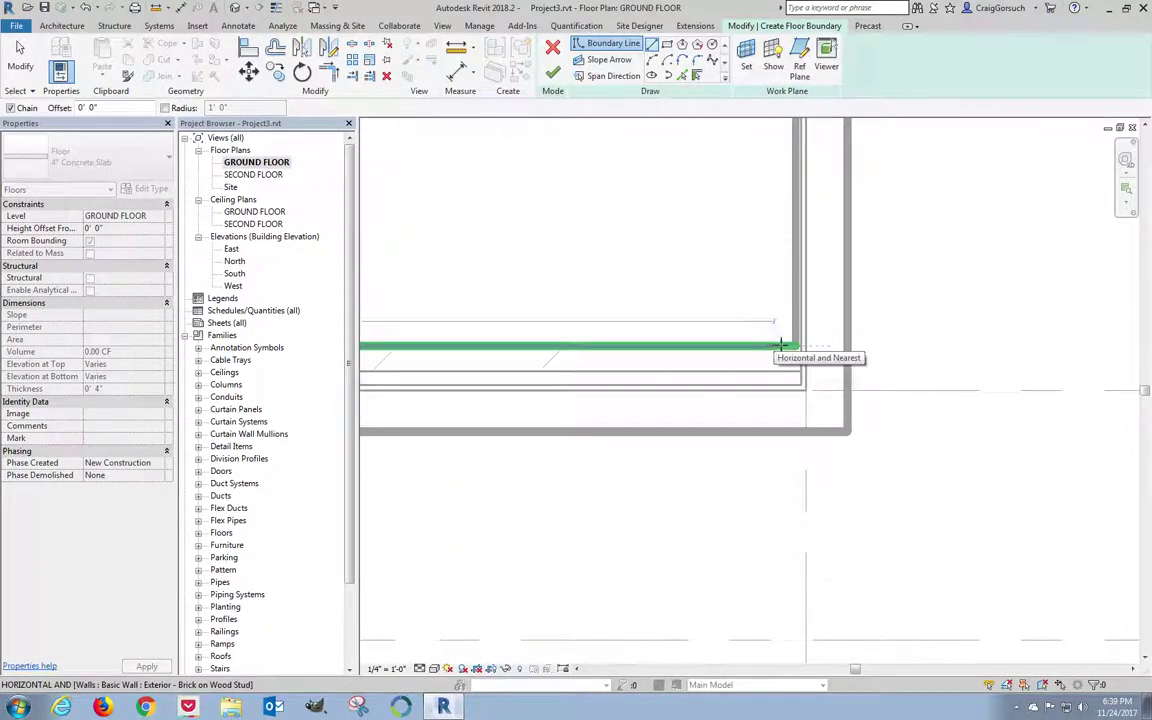
{"action": "left_click", "coordinate": [792, 346]}
{"action": "scroll", "coordinate": [792, 346], "scroll_direction": "down", "scroll_amount": 2}
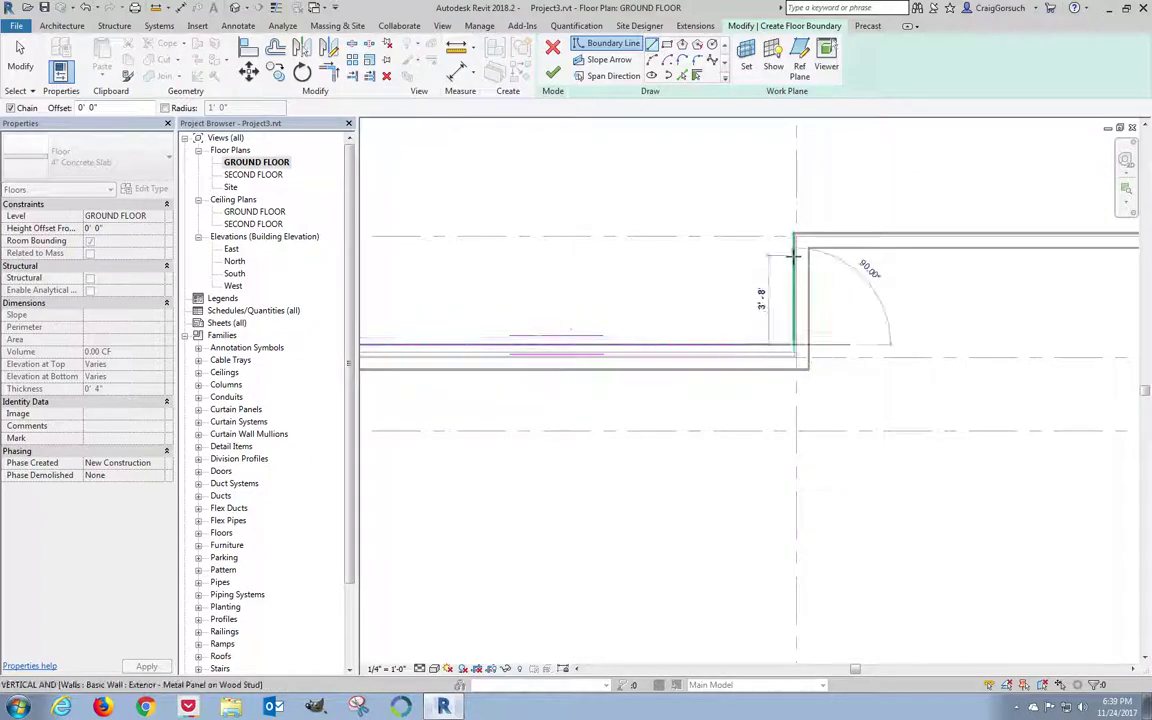
{"action": "middle_click_drag", "start_coordinate": [576, 337], "coordinate": [692, 314]}
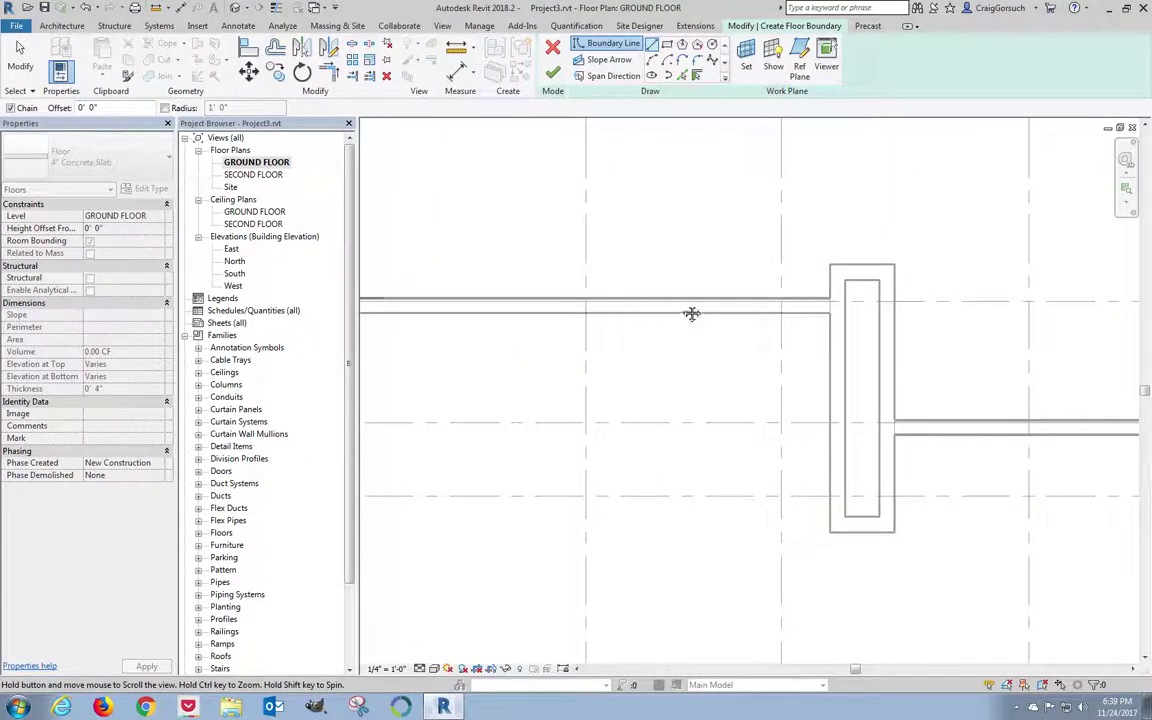
{"action": "middle_click_drag", "start_coordinate": [823, 297], "coordinate": [817, 300]}
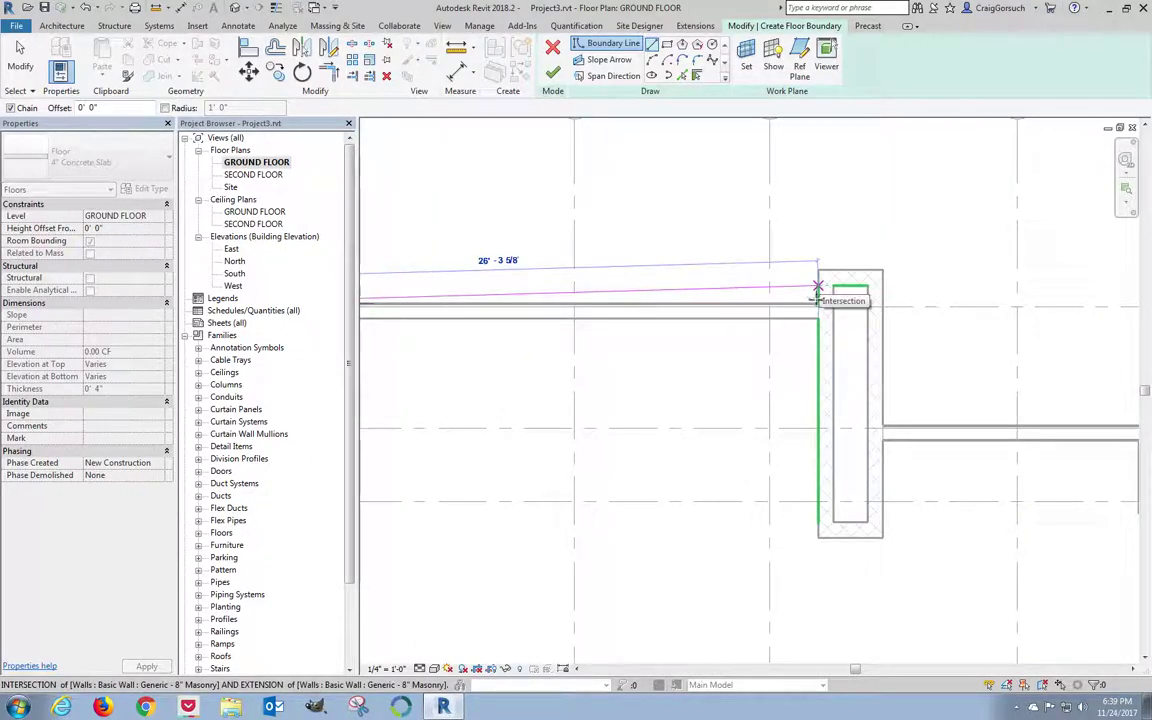
{"action": "left_click", "coordinate": [817, 300]}
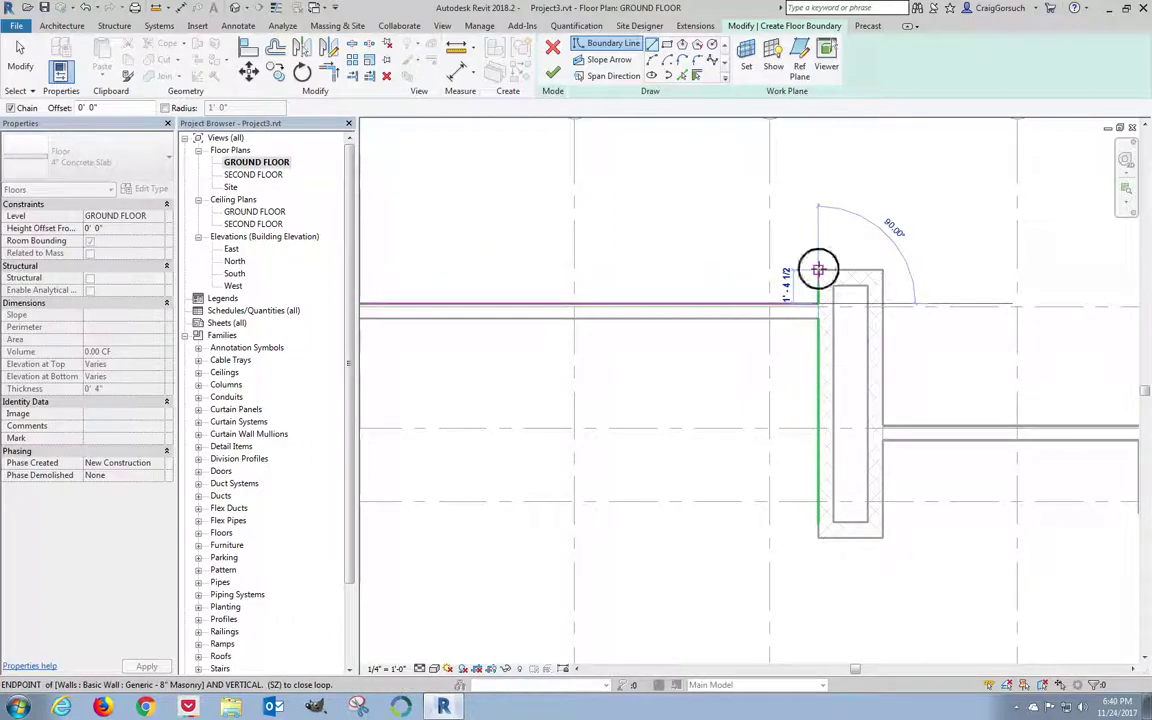
{"action": "left_click", "coordinate": [818, 270]}
{"action": "left_click", "coordinate": [883, 270]}
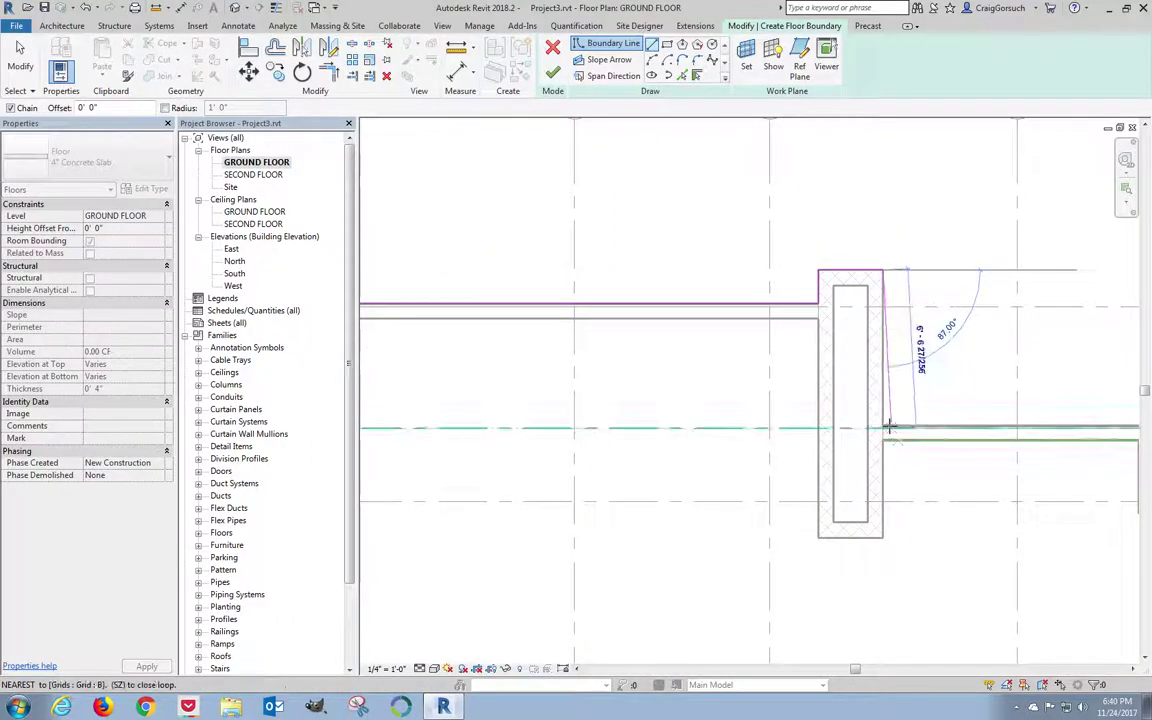
{"action": "left_click", "coordinate": [886, 427]}
- Continue the boundary down to the wall jog, along the right-hand wall and lower wall
{"action": "middle_click_drag", "start_coordinate": [1021, 460], "coordinate": [593, 443]}
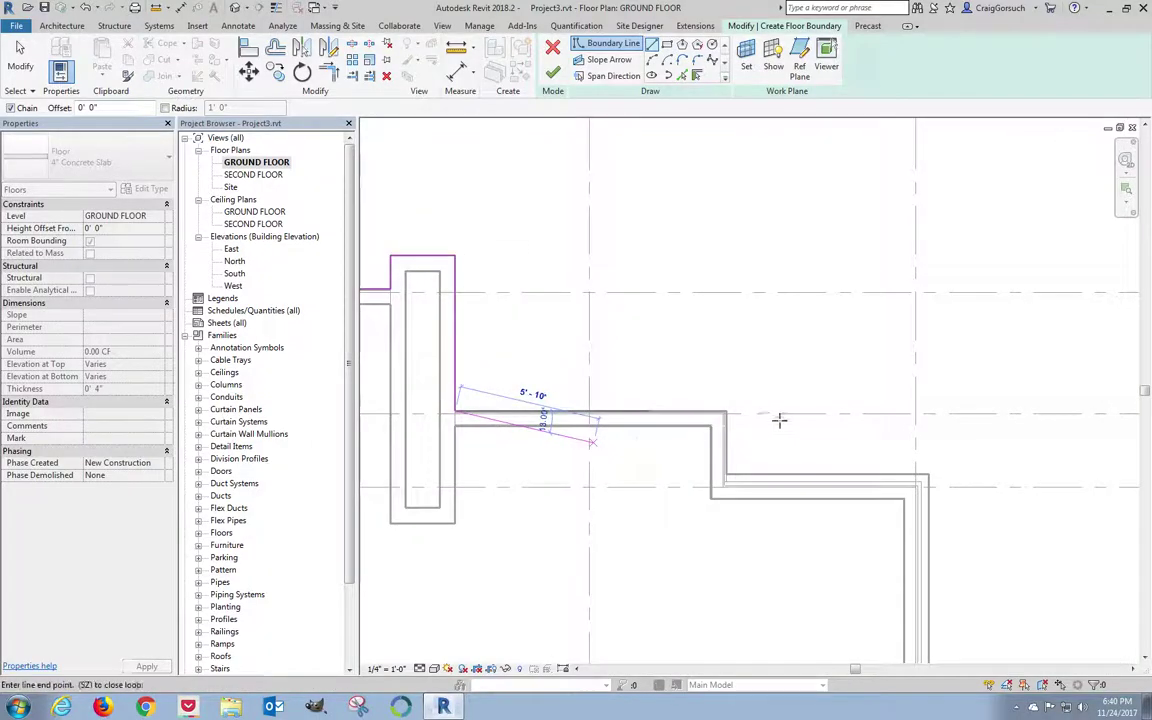
{"action": "left_click", "coordinate": [728, 411]}
{"action": "scroll", "coordinate": [728, 411], "scroll_direction": "up", "scroll_amount": 3}
{"action": "scroll", "coordinate": [728, 411], "scroll_direction": "down", "scroll_amount": 2}
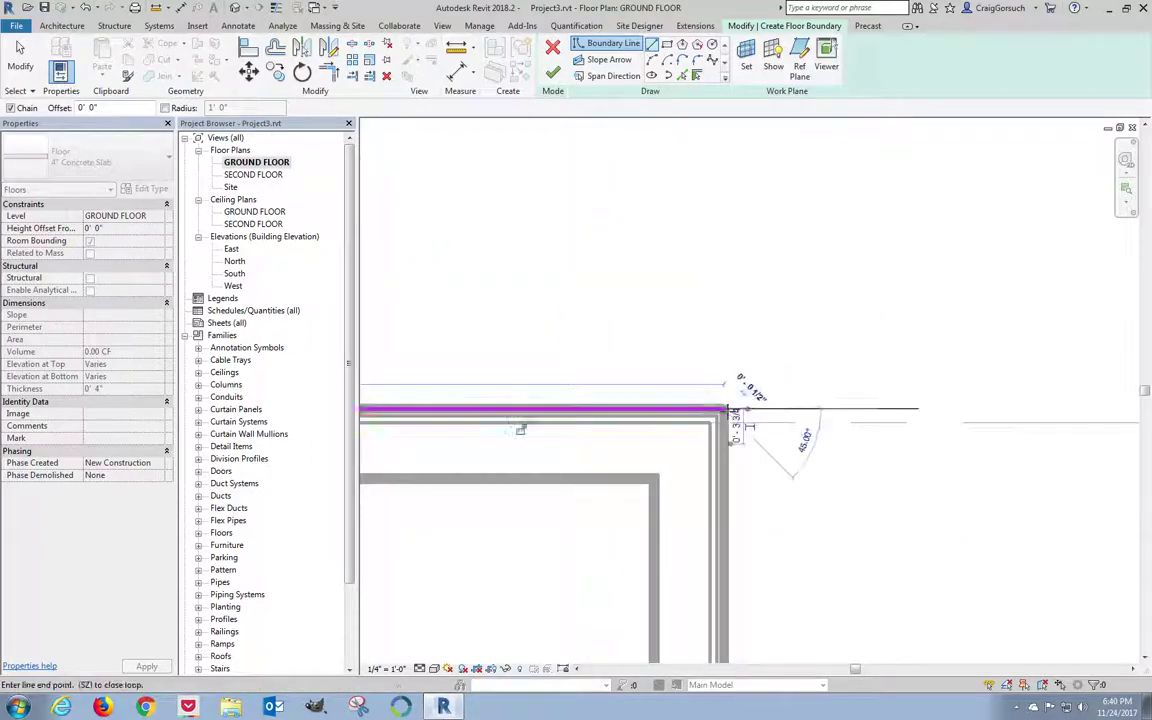
{"action": "left_click", "coordinate": [726, 495]}
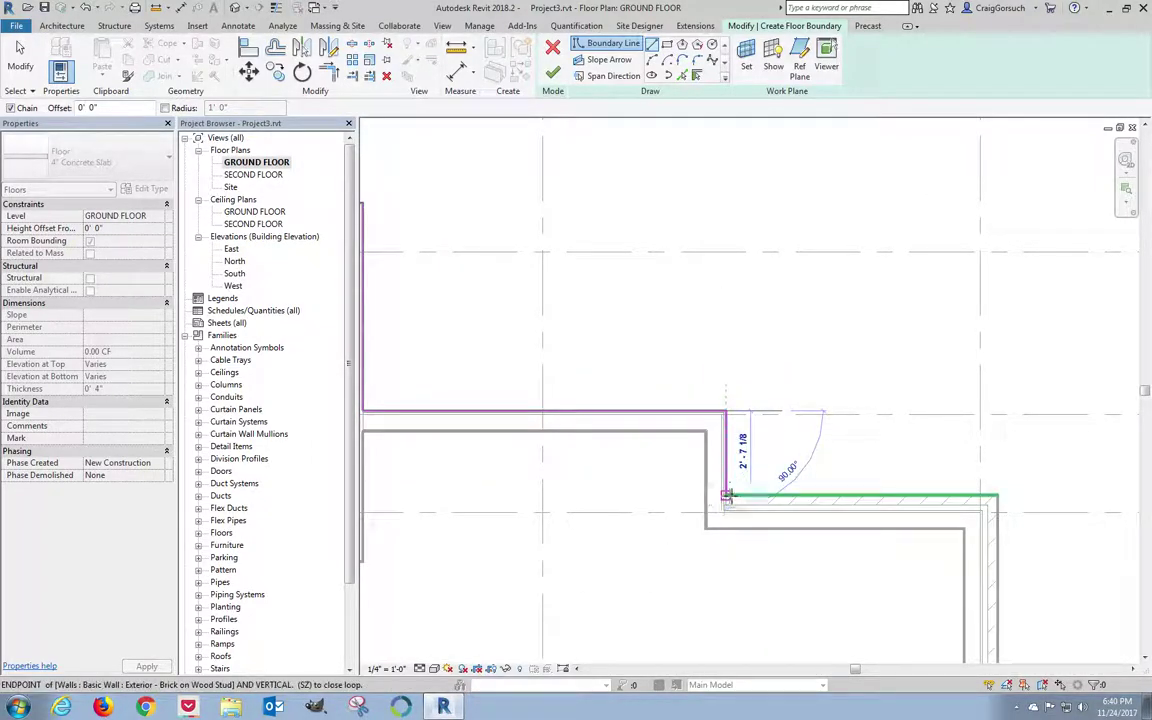
{"action": "left_click", "coordinate": [997, 495]}
{"action": "mouse_move", "coordinate": [997, 495]}
{"action": "middle_mouse_down"}
{"action": "mouse_move", "coordinate": [918, 249]}
{"action": "mouse_move", "coordinate": [900, 50]}
{"action": "middle_mouse_up"}
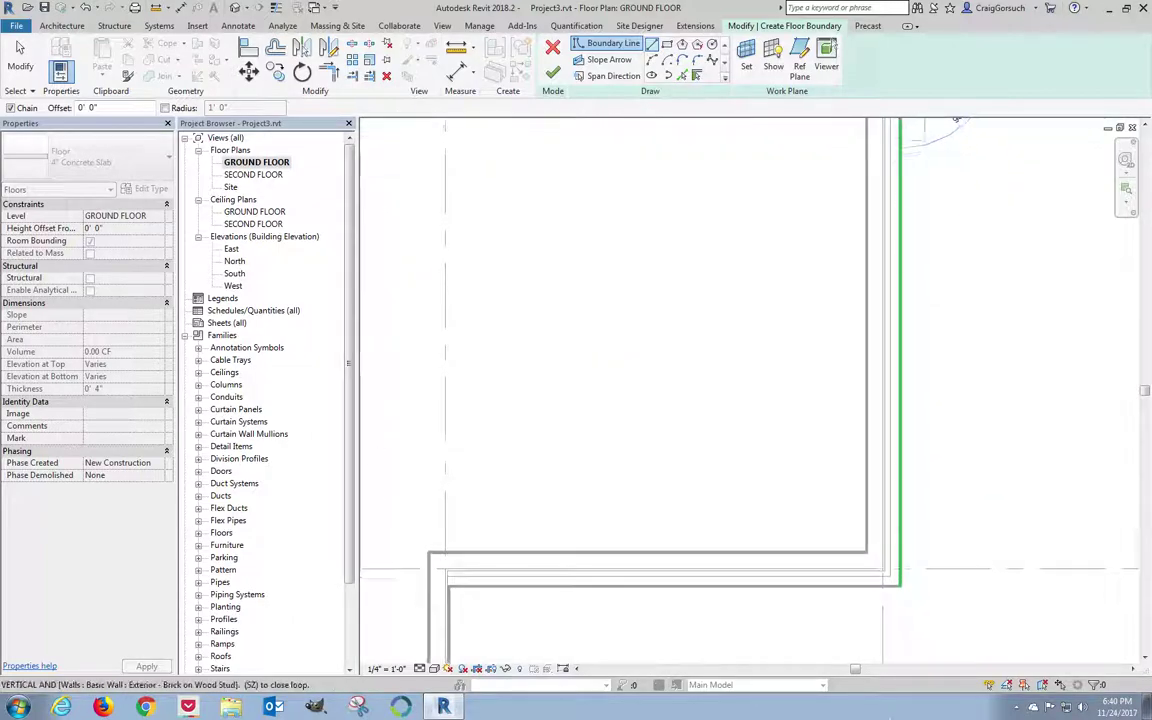
{"action": "left_click", "coordinate": [899, 585]}
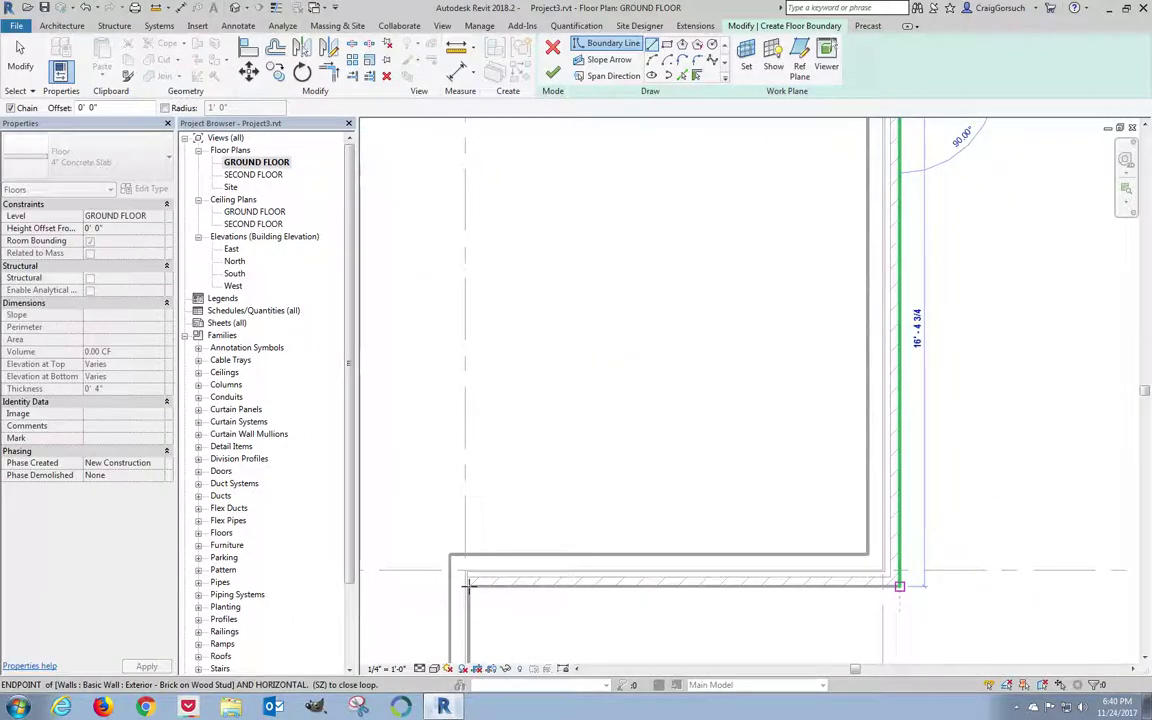
{"action": "left_click", "coordinate": [470, 585]}
{"action": "left_click", "coordinate": [470, 585]}
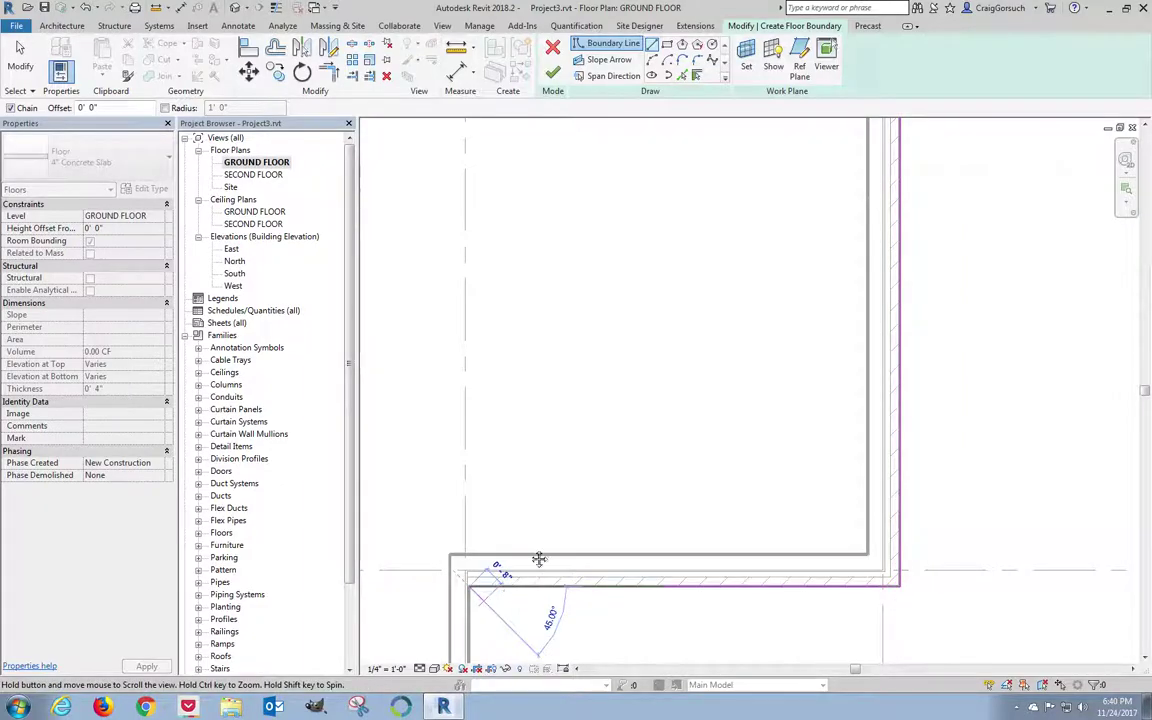
- Trace the boundary around the lower wall step and left along the bottom wall, ending the chain
{"action": "middle_click_drag", "start_coordinate": [537, 558], "coordinate": [980, 135]}
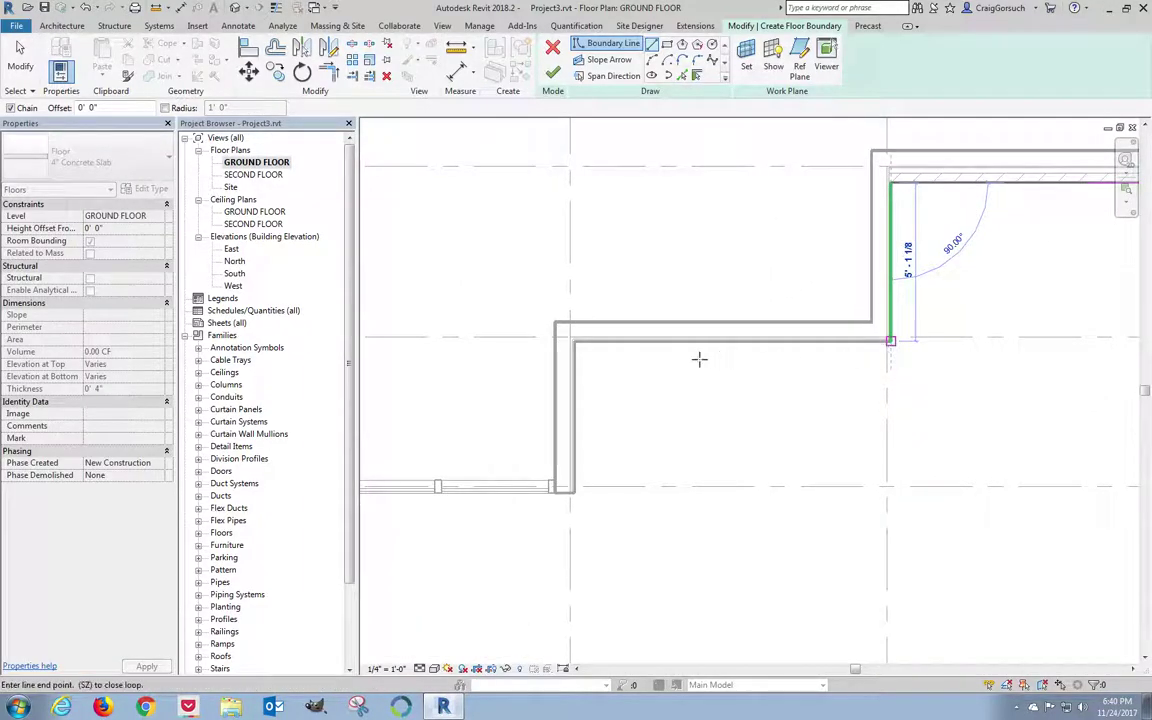
{"action": "left_click", "coordinate": [891, 341]}
{"action": "left_click", "coordinate": [572, 460]}
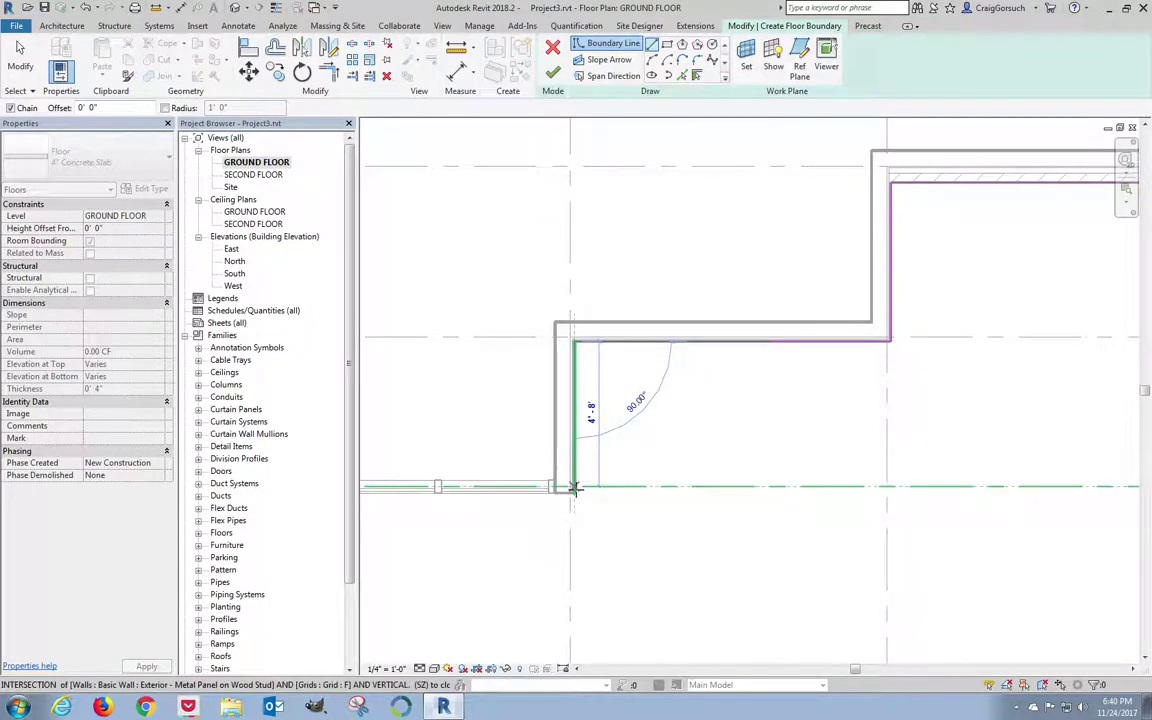
{"action": "left_click", "coordinate": [576, 487]}
{"action": "middle_click_drag", "start_coordinate": [423, 525], "coordinate": [800, 525]}
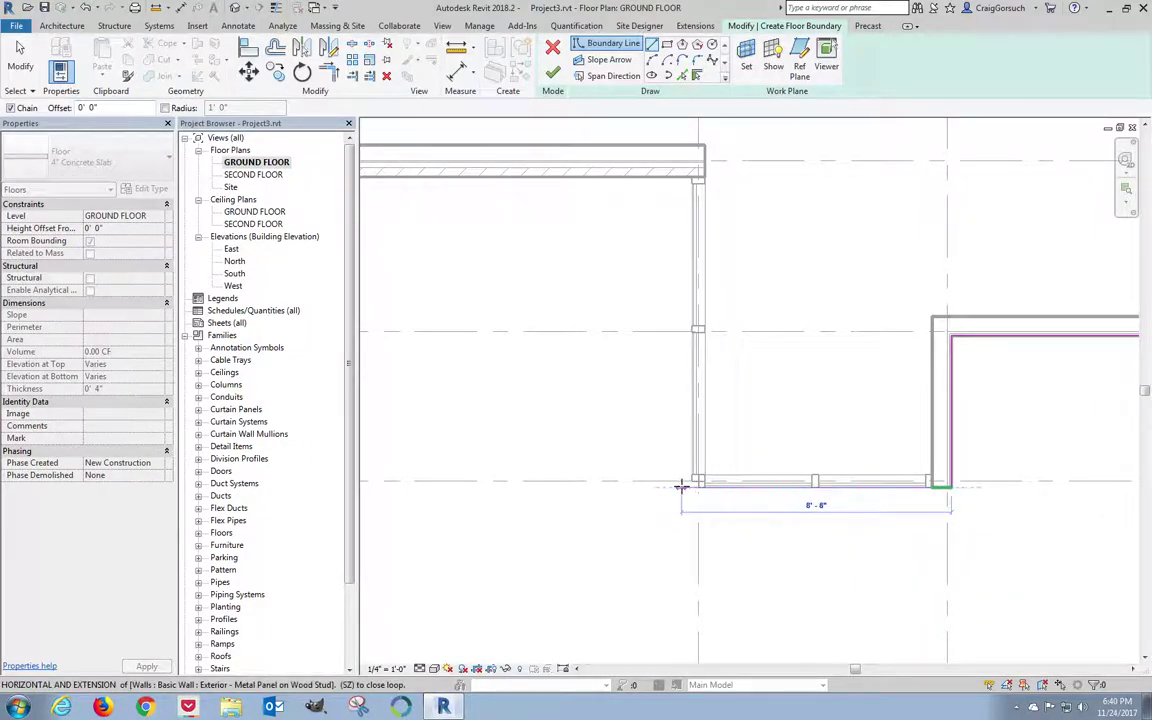
{"action": "left_click", "coordinate": [681, 487]}
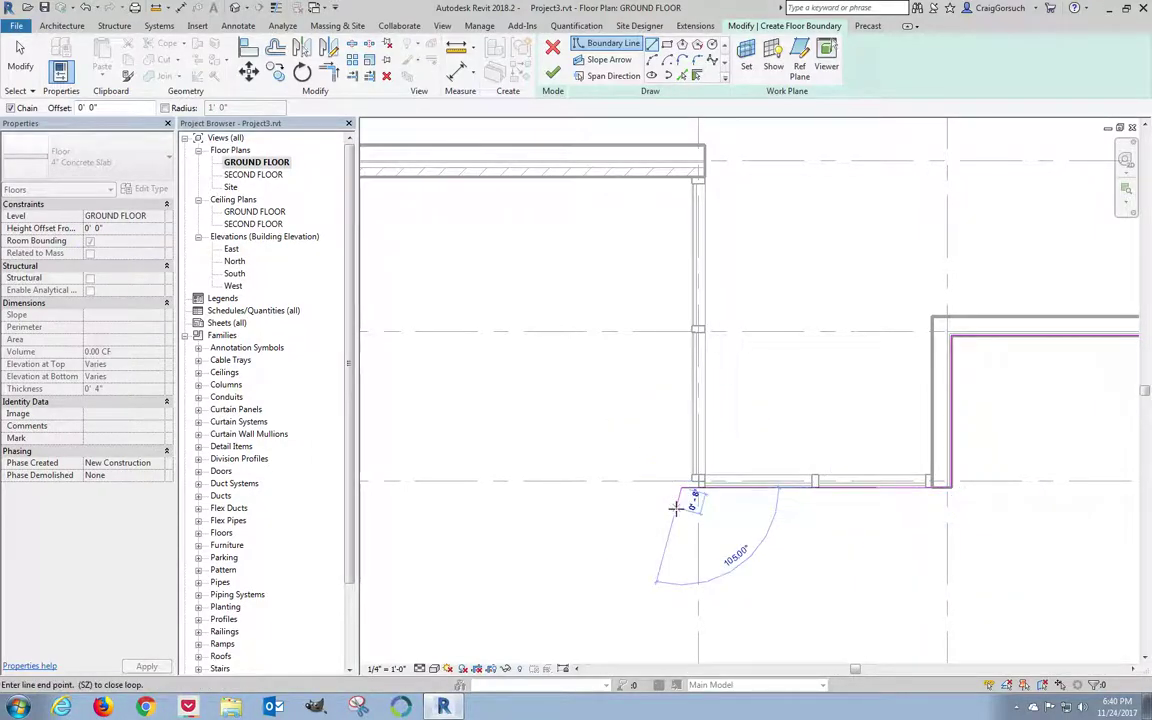
{"action": "key", "text": "Escape"}
{"action": "middle_click_drag", "start_coordinate": [555, 391], "coordinate": [1073, 450]}
- Draw the next vertical and horizontal boundary lines to their wall corners
{"action": "scroll", "coordinate": [739, 395], "scroll_direction": "up", "scroll_amount": 2}
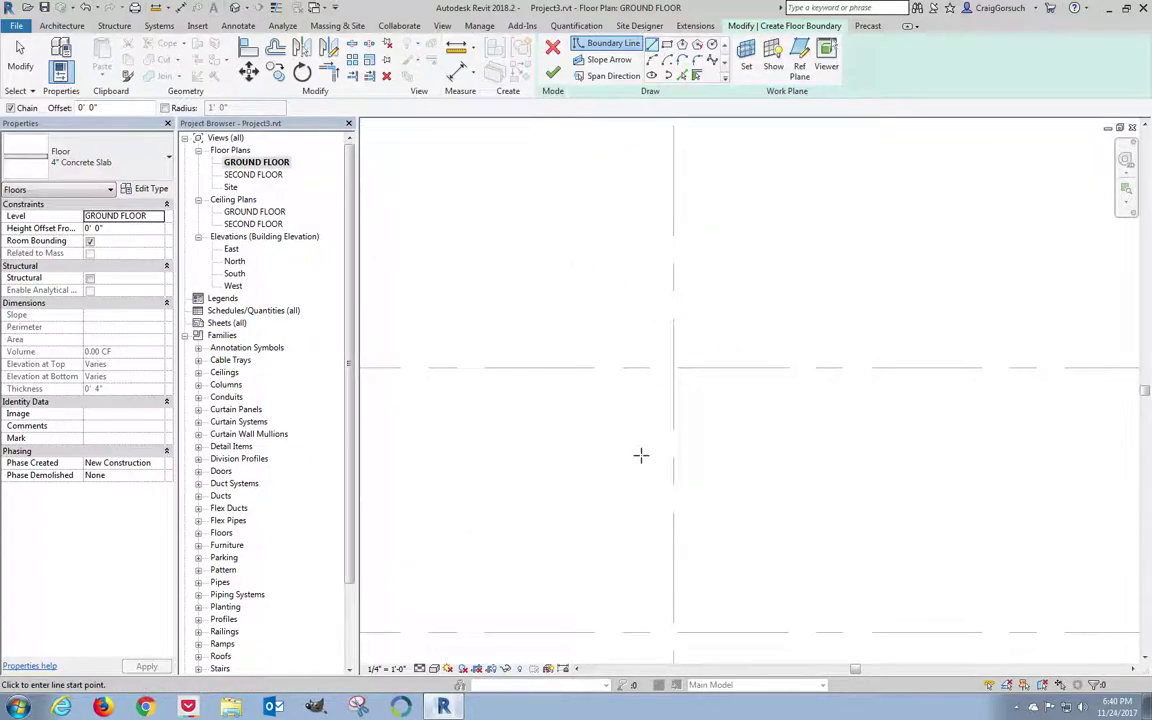
{"action": "scroll", "coordinate": [669, 491], "scroll_direction": "down", "scroll_amount": 2}
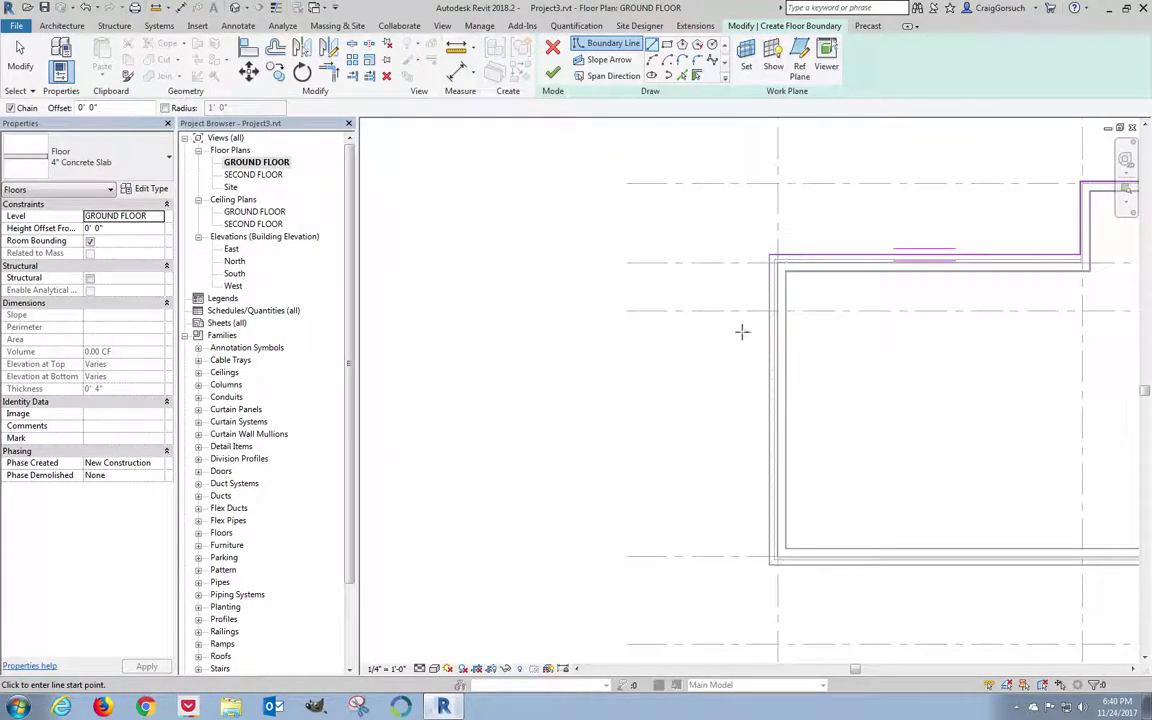
{"action": "left_click", "coordinate": [769, 254]}
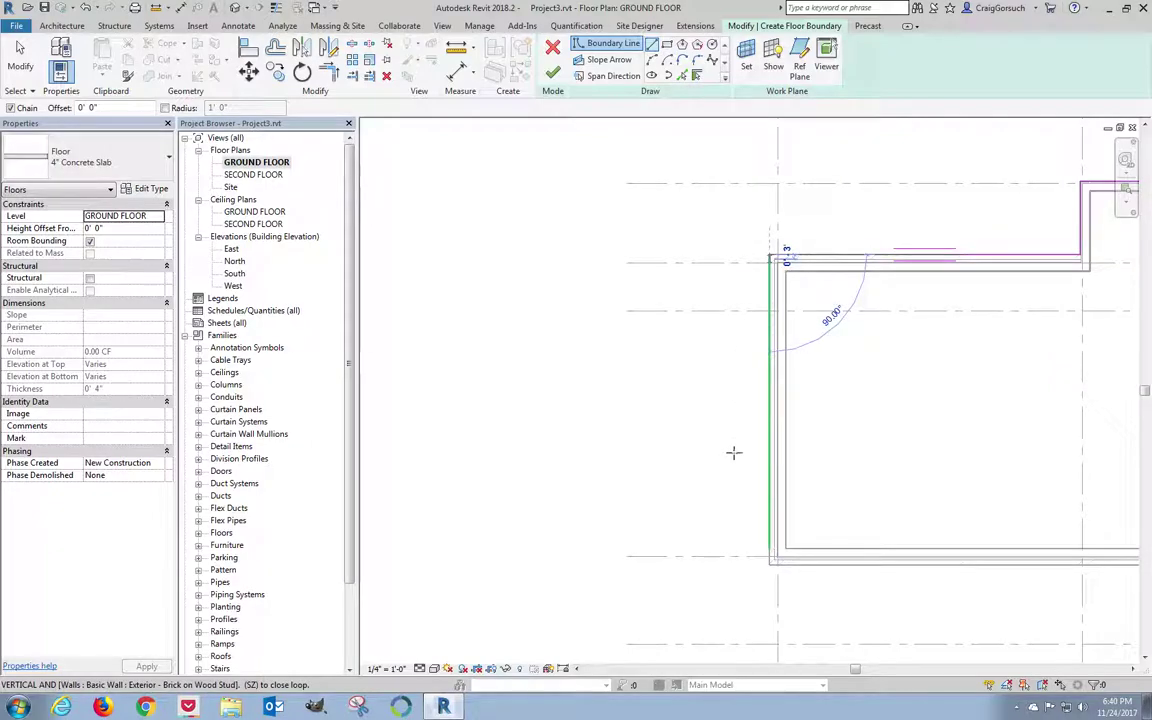
{"action": "left_click", "coordinate": [769, 565]}
{"action": "middle_click_drag", "start_coordinate": [815, 560], "coordinate": [497, 492]}
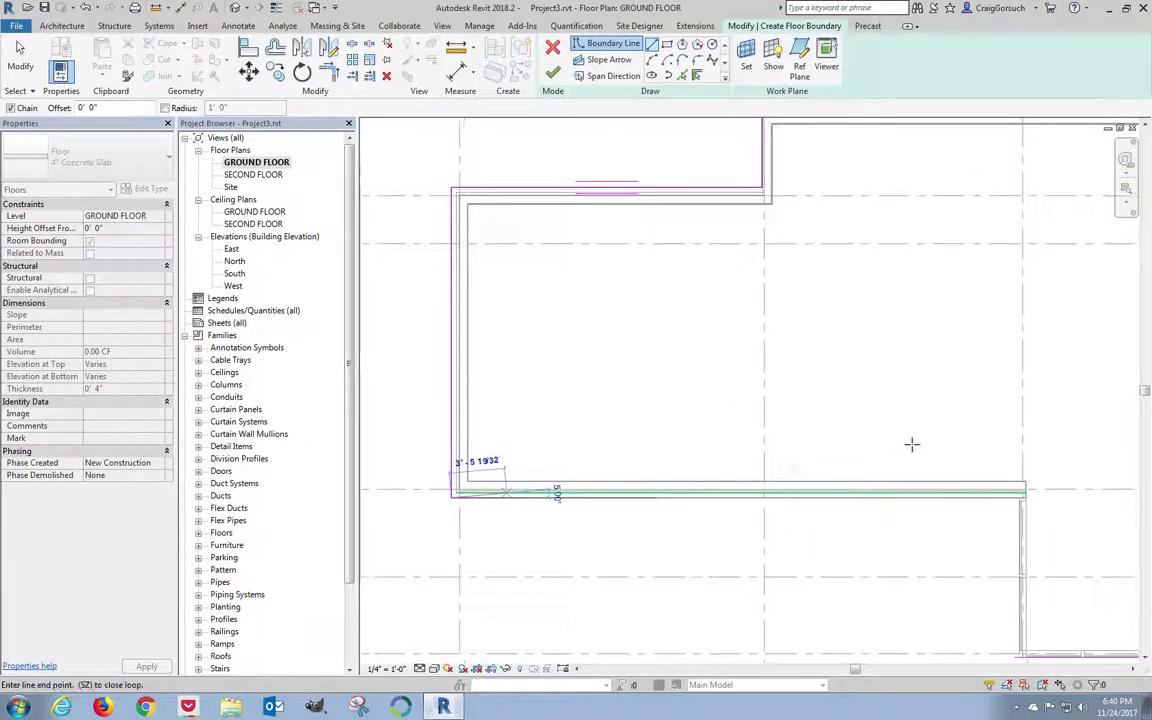
{"action": "middle_click_drag", "start_coordinate": [1010, 500], "coordinate": [769, 375]}
{"action": "left_click", "coordinate": [771, 376]}
- Run the last boundary line from the mullion endpoint down to the bottom-left corner and stop drawing
{"action": "scroll", "coordinate": [771, 376], "scroll_direction": "up", "scroll_amount": 3}
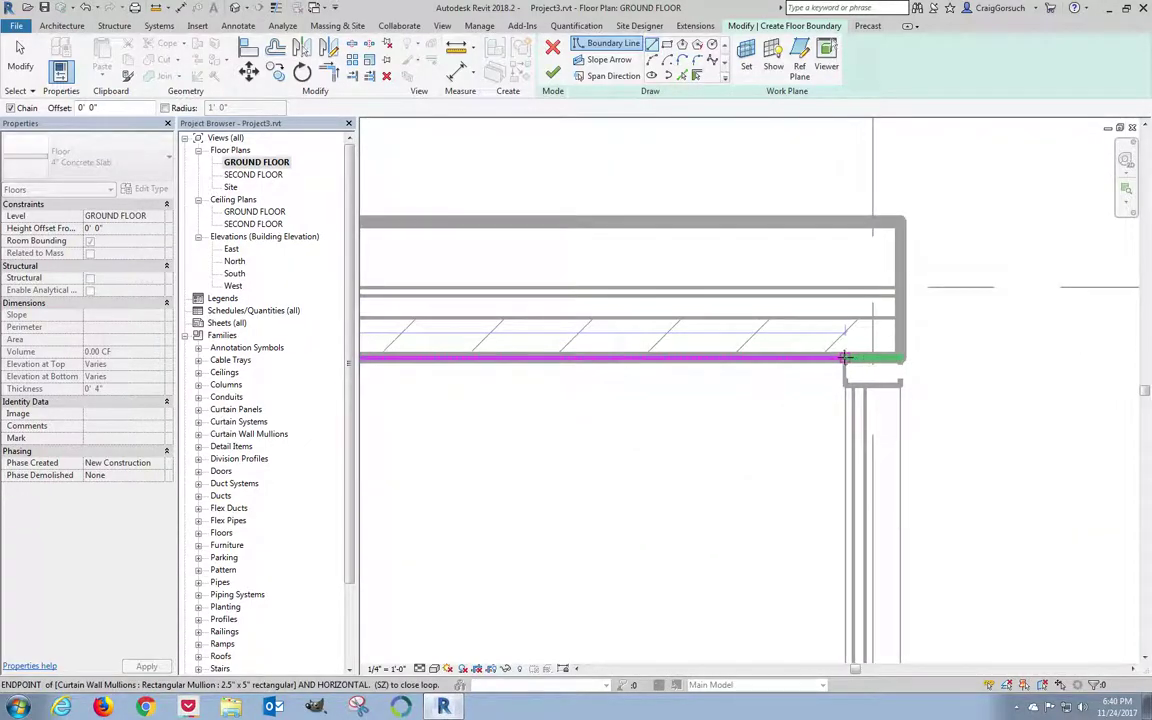
{"action": "left_click", "coordinate": [845, 357]}
{"action": "scroll", "coordinate": [740, 298], "scroll_direction": "down", "scroll_amount": 2}
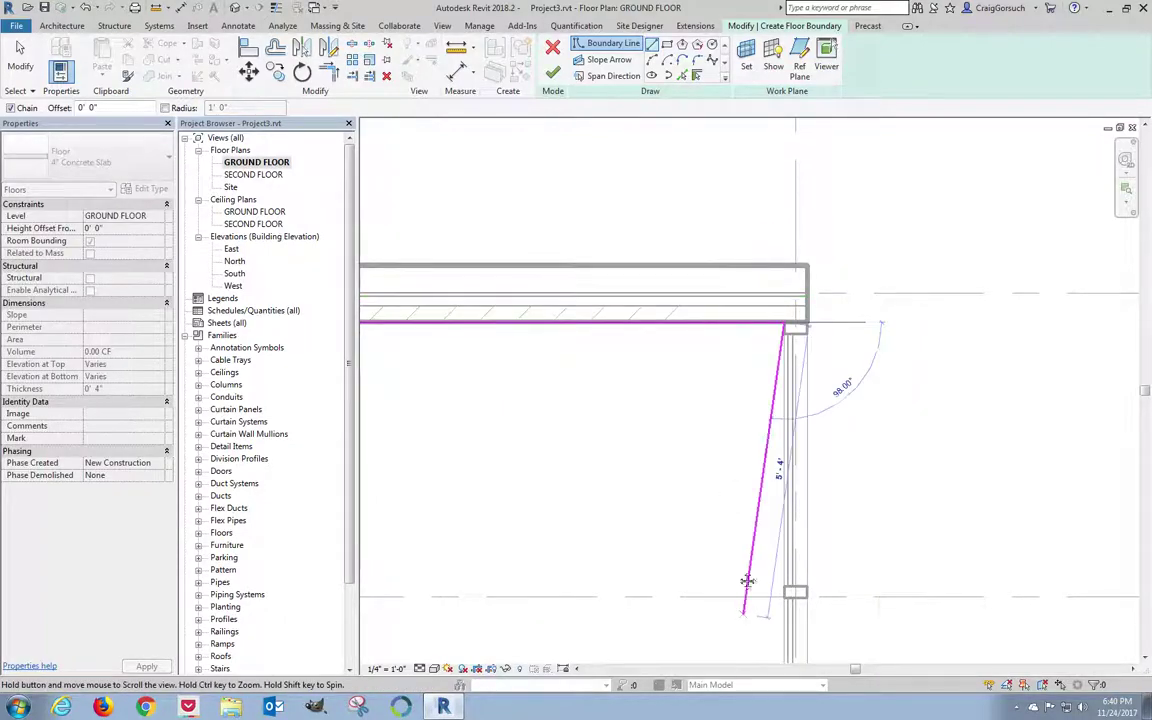
{"action": "middle_click_drag", "start_coordinate": [747, 581], "coordinate": [710, 296]}
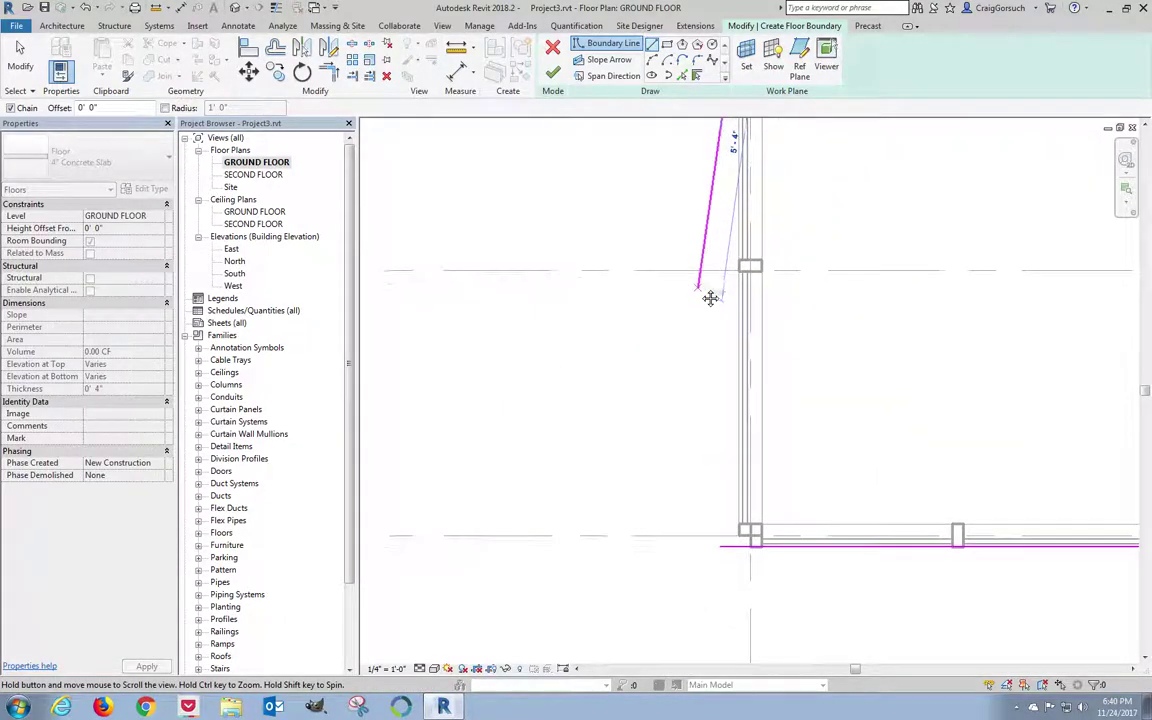
{"action": "left_click", "coordinate": [739, 558]}
{"action": "key", "text": "Escape"}
{"action": "key", "text": "Escape"}
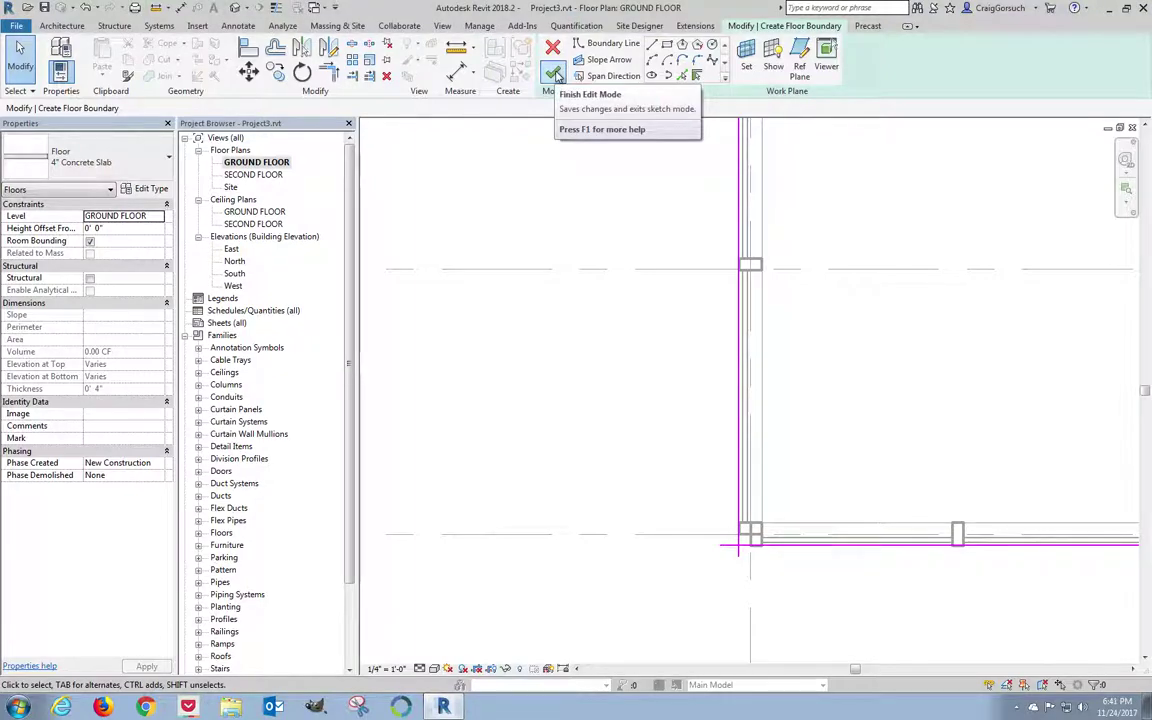
{"action": "left_click", "coordinate": [553, 74]}
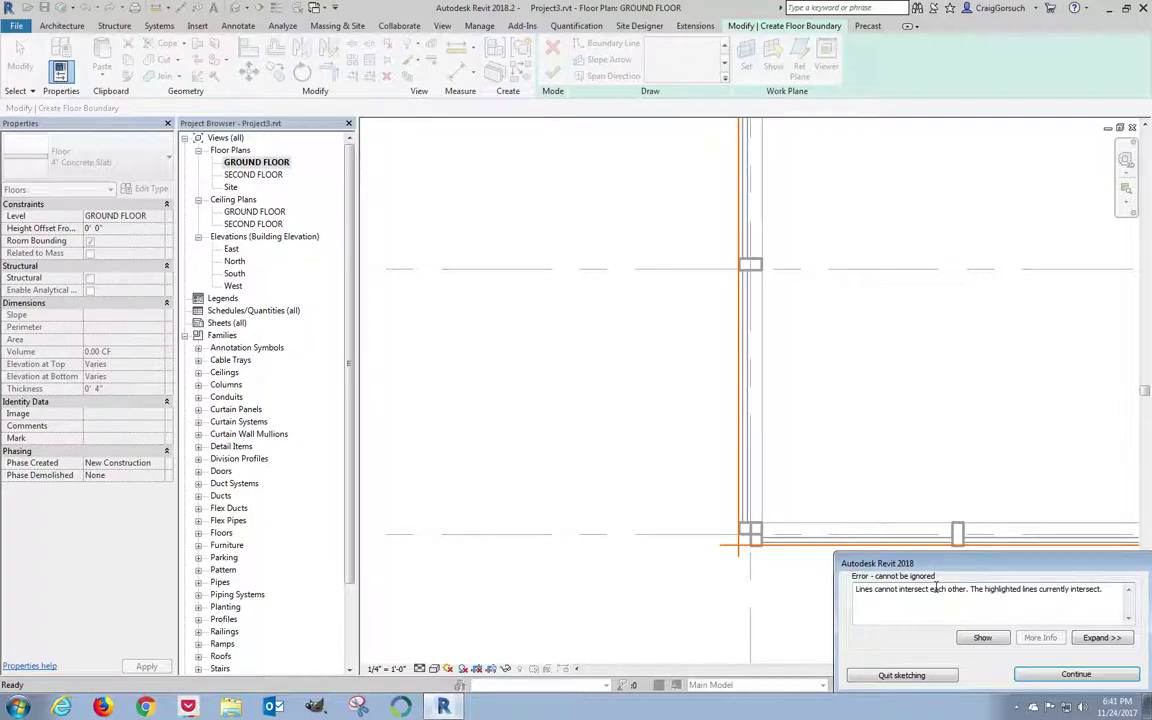
{"action": "left_click", "coordinate": [1077, 677]}
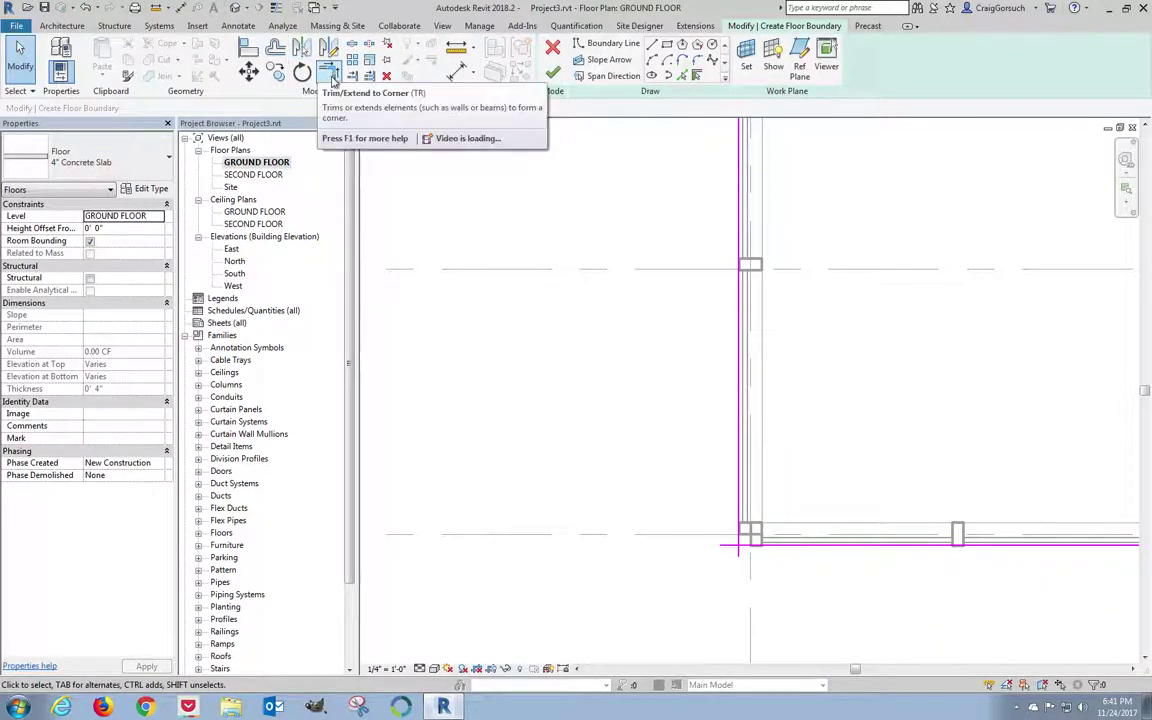
- Trim the crossing vertical and horizontal boundary lines into a clean lower-left corner
{"action": "left_click", "coordinate": [333, 78]}
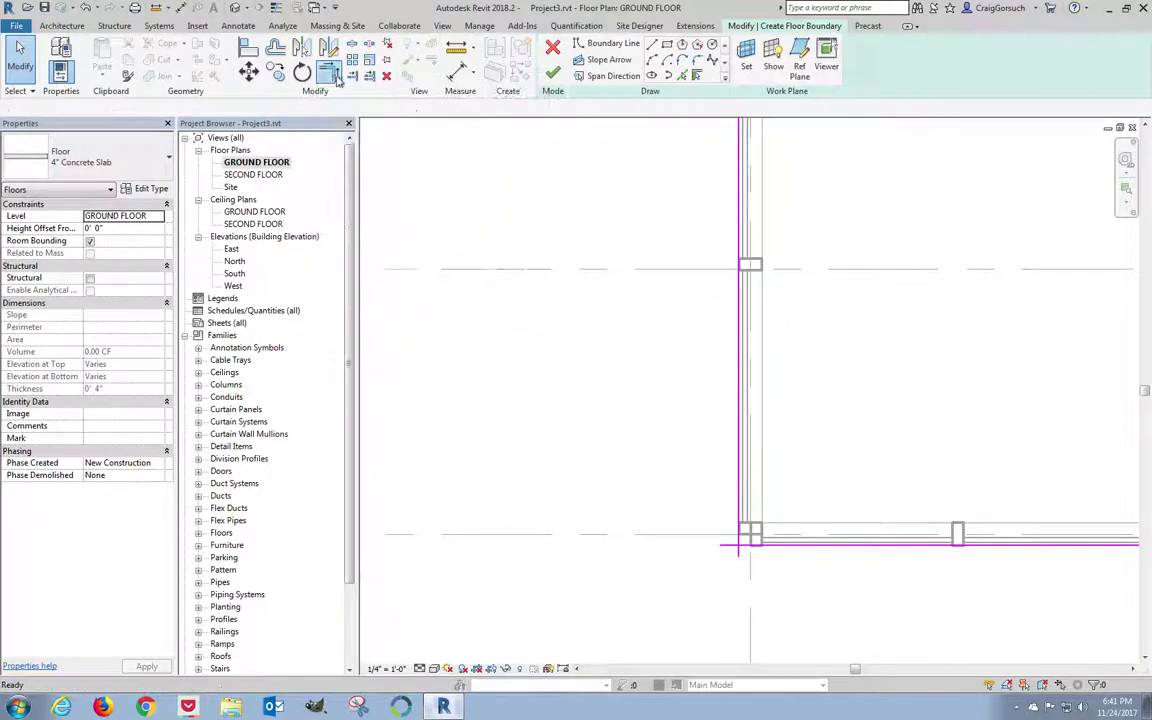
{"action": "left_click", "coordinate": [742, 415]}
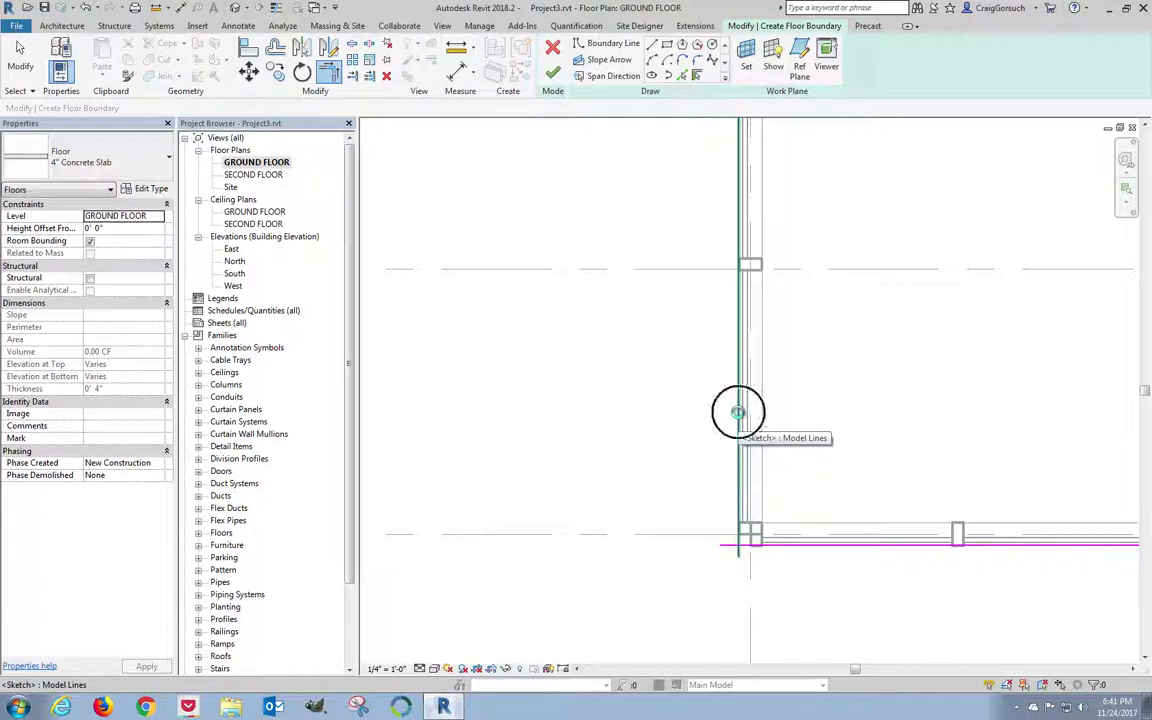
{"action": "left_click", "coordinate": [902, 548]}
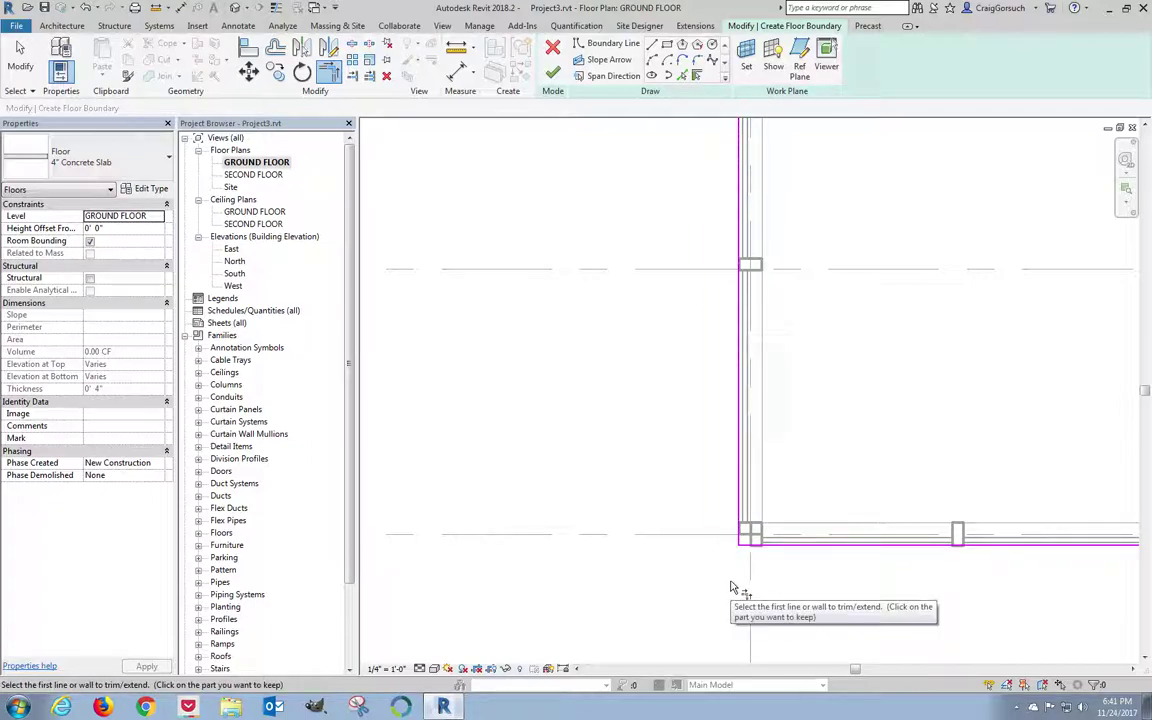
{"action": "key", "text": "Escape"}
- Pull the horizontal sketch line's left end back away from the corner
{"action": "left_click", "coordinate": [740, 494]}
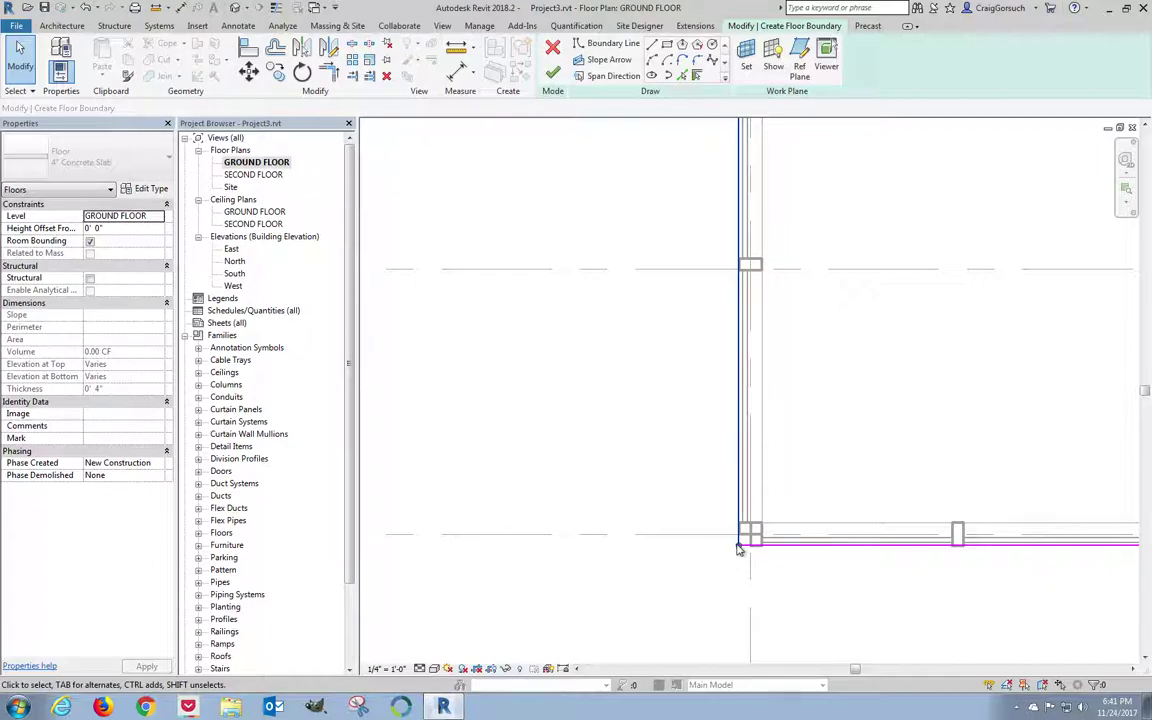
{"action": "left_click", "coordinate": [739, 546]}
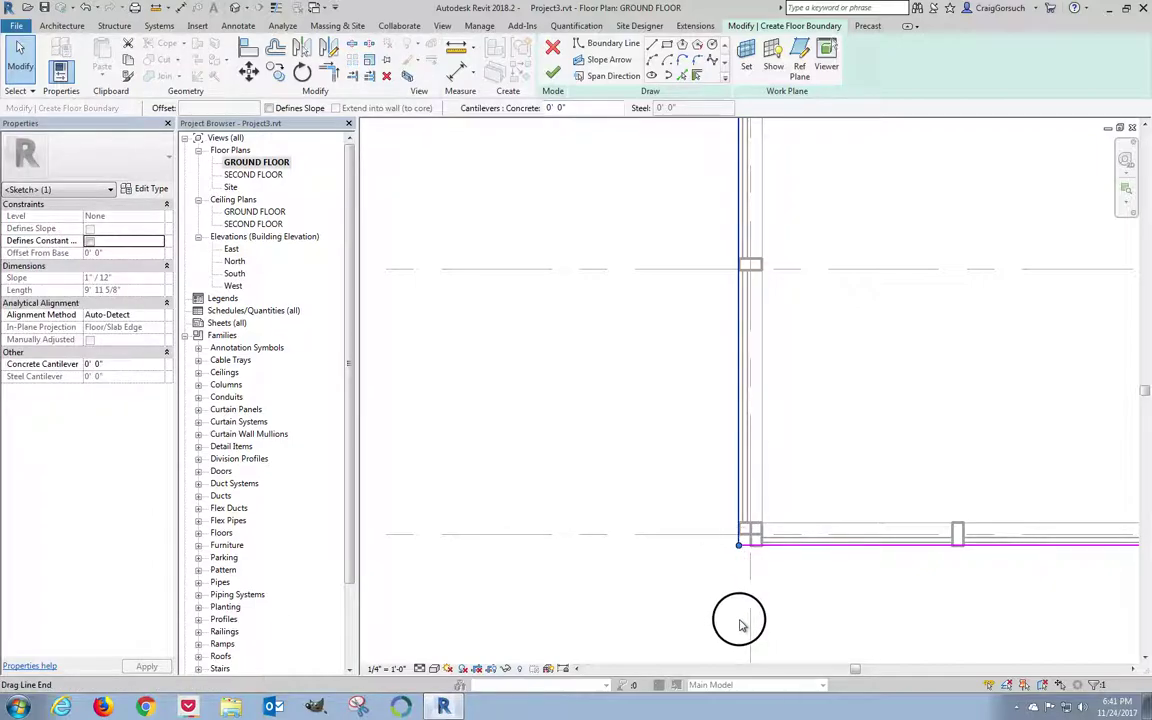
{"action": "left_click", "coordinate": [784, 548]}
{"action": "left_click_drag", "start_coordinate": [740, 550], "coordinate": [826, 545]}
{"action": "left_click", "coordinate": [874, 630]}
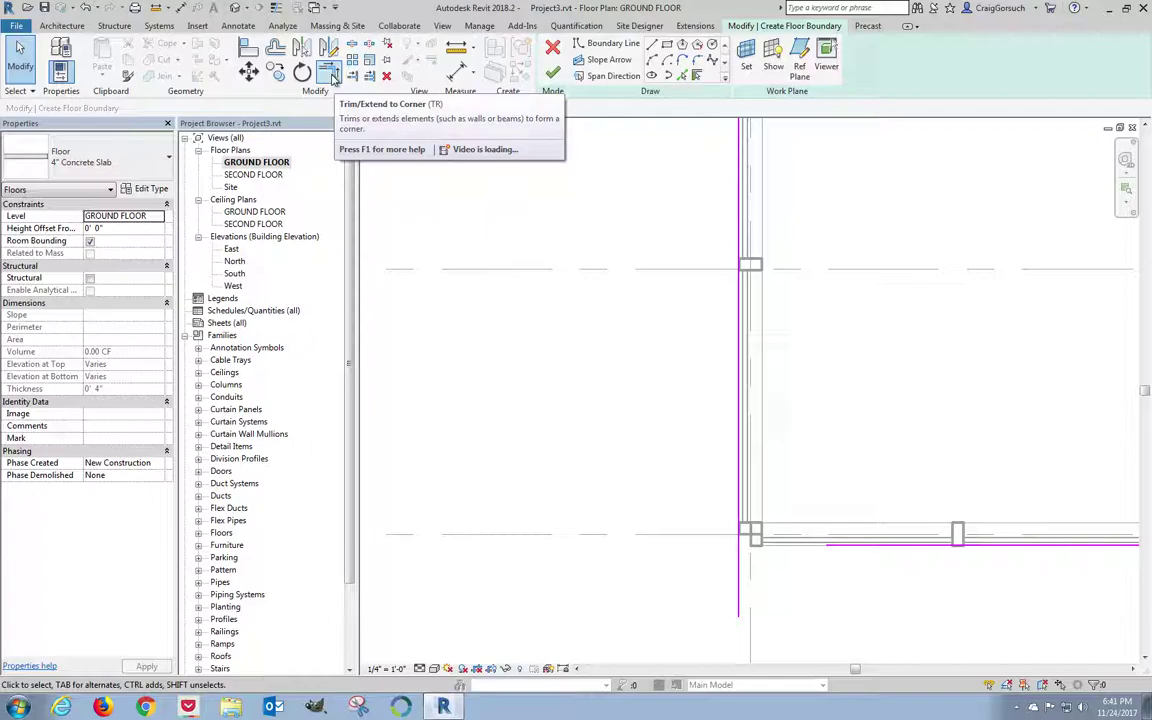
- Trim the vertical and horizontal boundary lines to a single corner with no overhang
{"action": "left_click", "coordinate": [329, 72]}
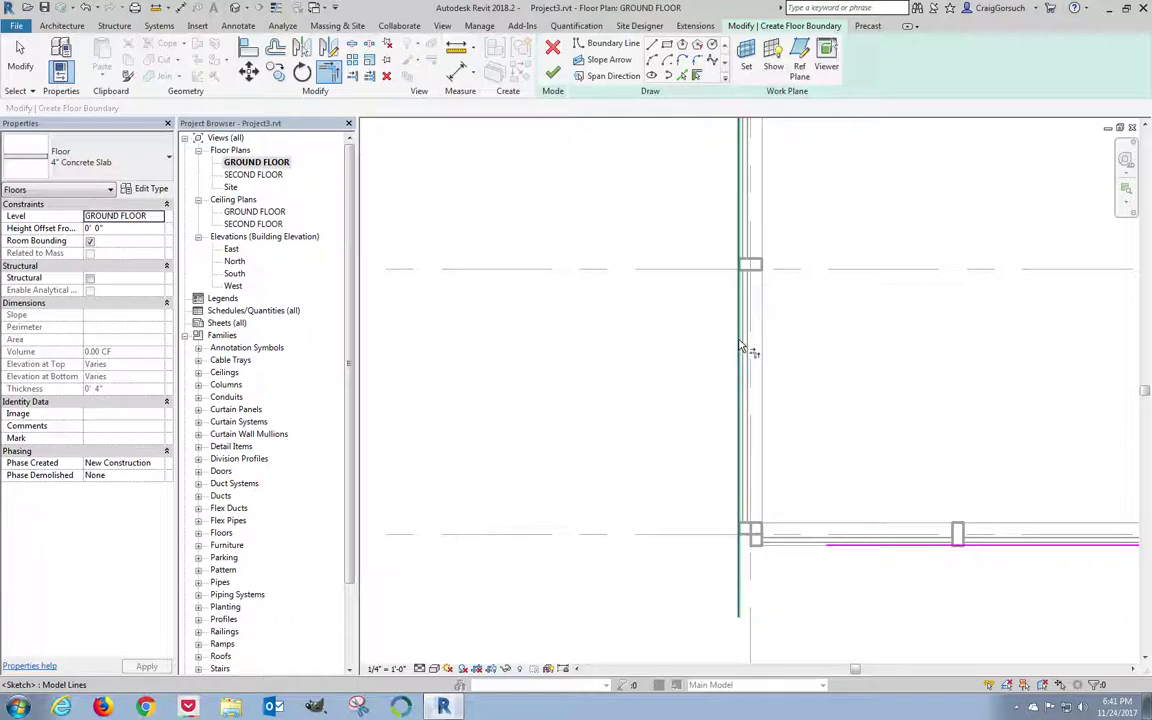
{"action": "left_click", "coordinate": [741, 346]}
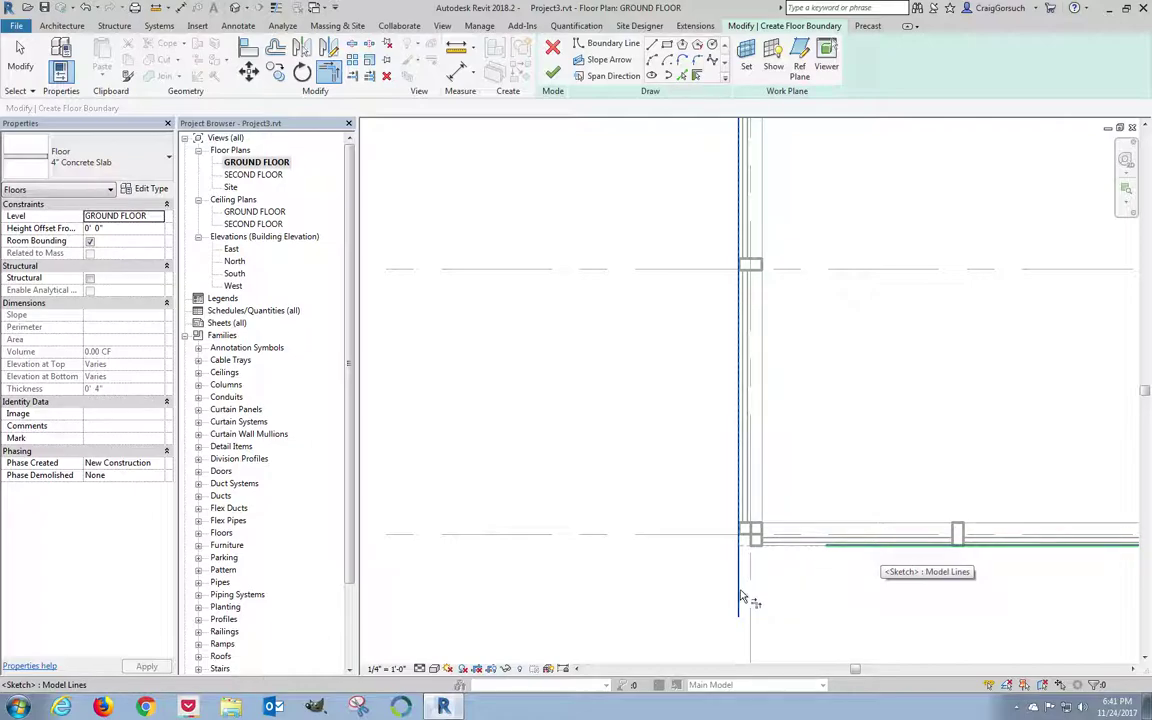
{"action": "left_click", "coordinate": [710, 550]}
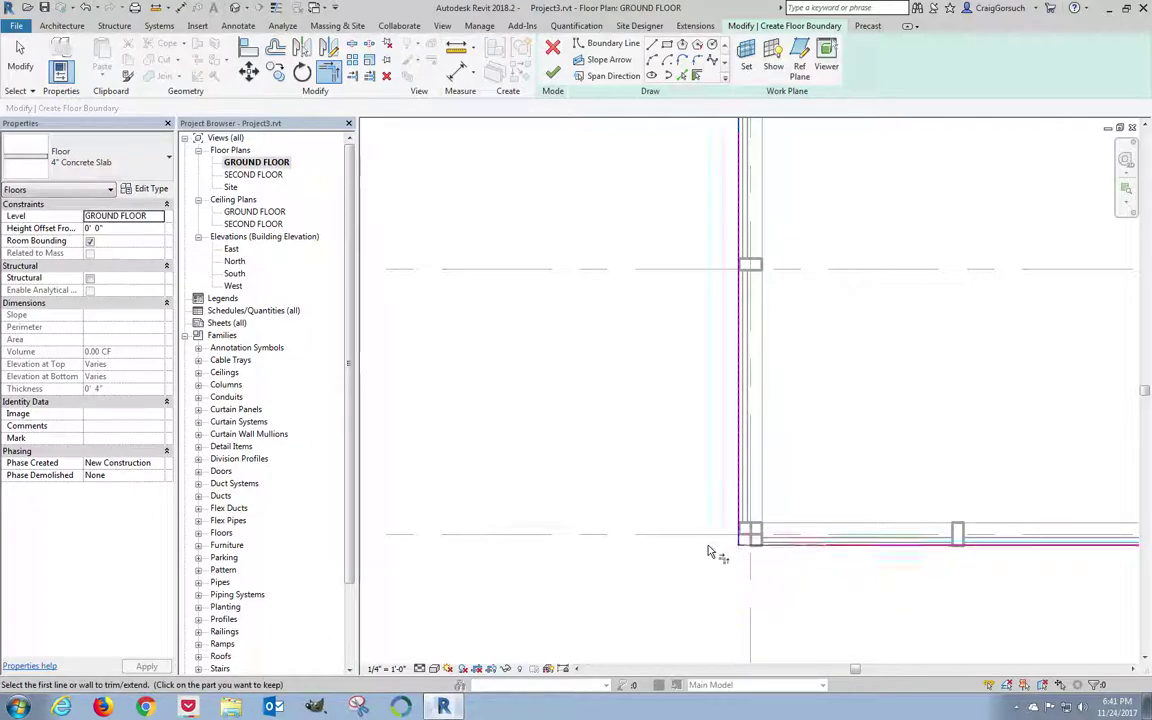
- Finish the sketch to create the 4" Concrete Slab floor (1557.35 SF) and zoom to fit
{"action": "left_click", "coordinate": [553, 75]}
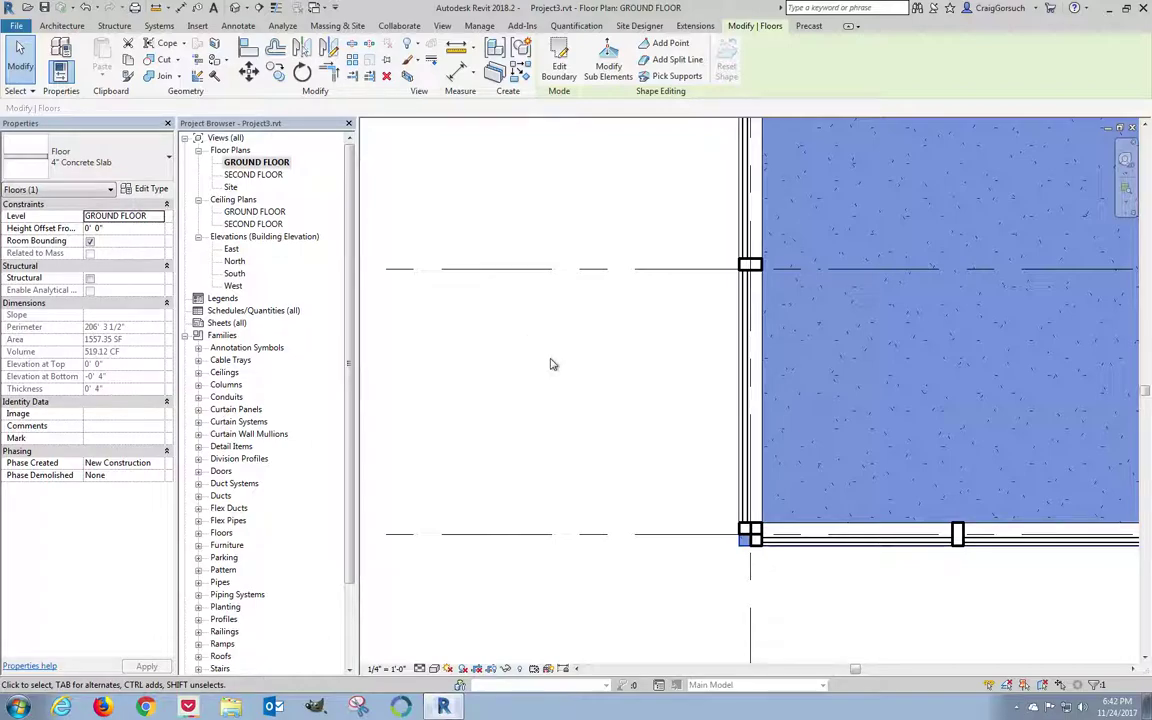
{"action": "scroll", "coordinate": [551, 364], "scroll_direction": "down", "scroll_amount": 5}
{"action": "key", "text": "z"}
{"action": "key", "text": "f"}
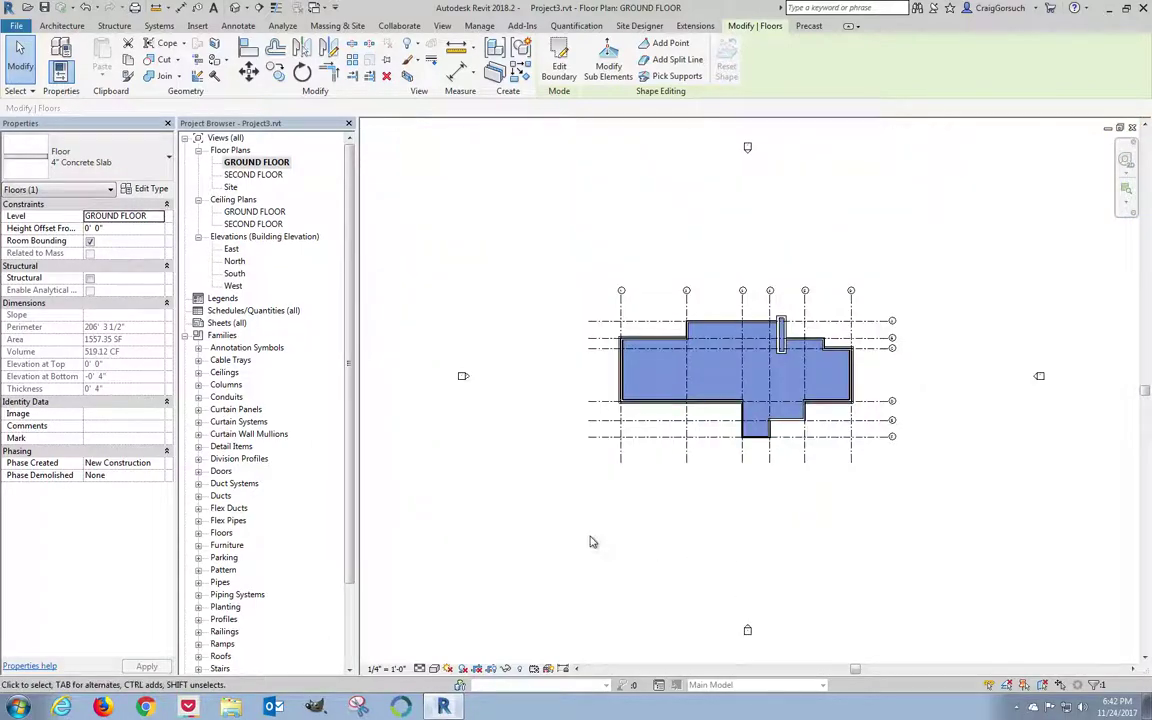
{"action": "scroll", "coordinate": [762, 333], "scroll_direction": "up", "scroll_amount": 5}
{"action": "scroll", "coordinate": [762, 333], "scroll_direction": "down", "scroll_amount": 1}
{"action": "scroll", "coordinate": [765, 384], "scroll_direction": "down", "scroll_amount": 2}
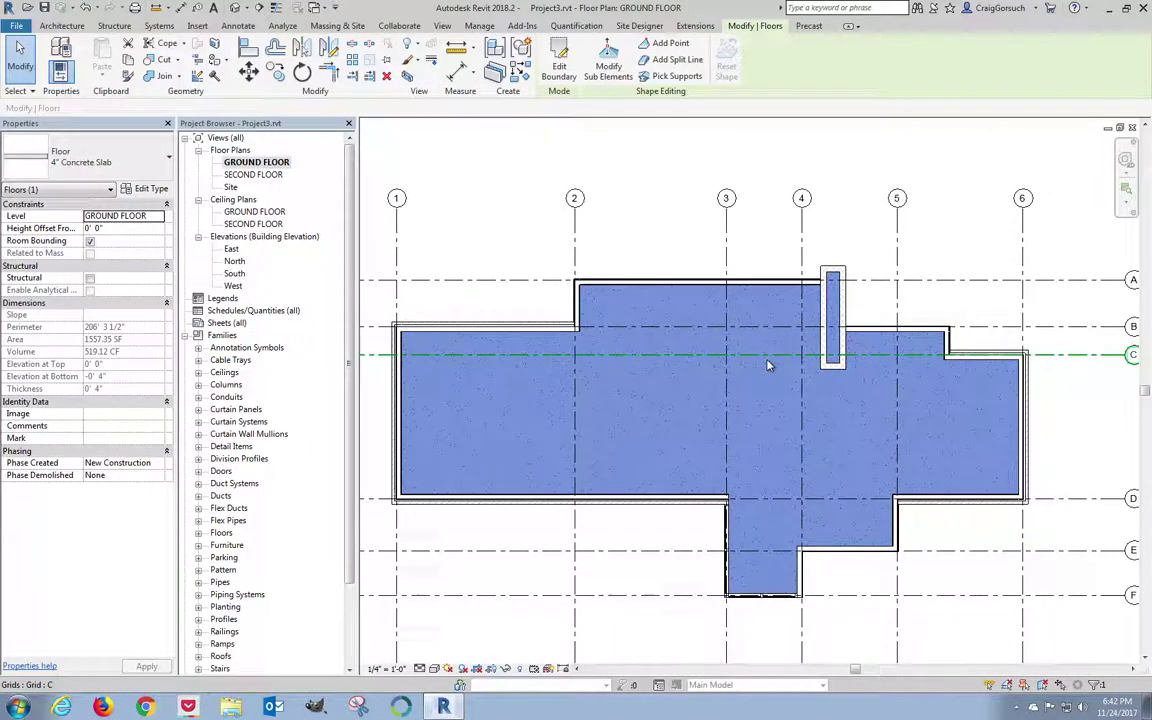
{"action": "middle_click_drag", "start_coordinate": [763, 402], "coordinate": [756, 398]}
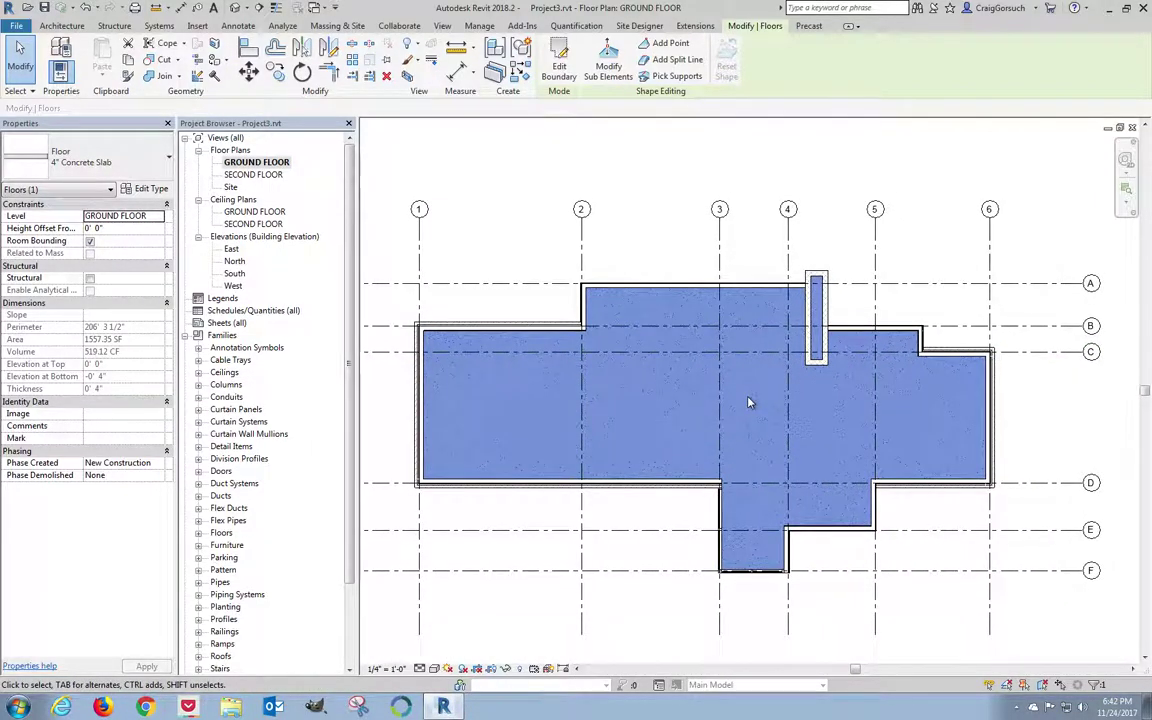